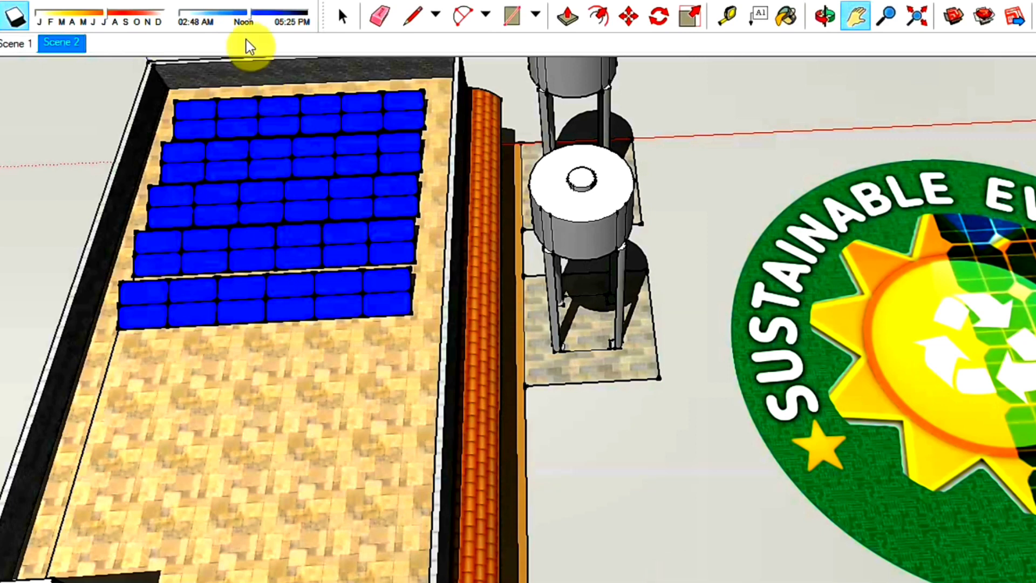
- Examine the shadows around the rooftop solar panels by varying the shadow time between midday and late afternoon, ending in early afternoon
drag(247, 19, 262, 44)
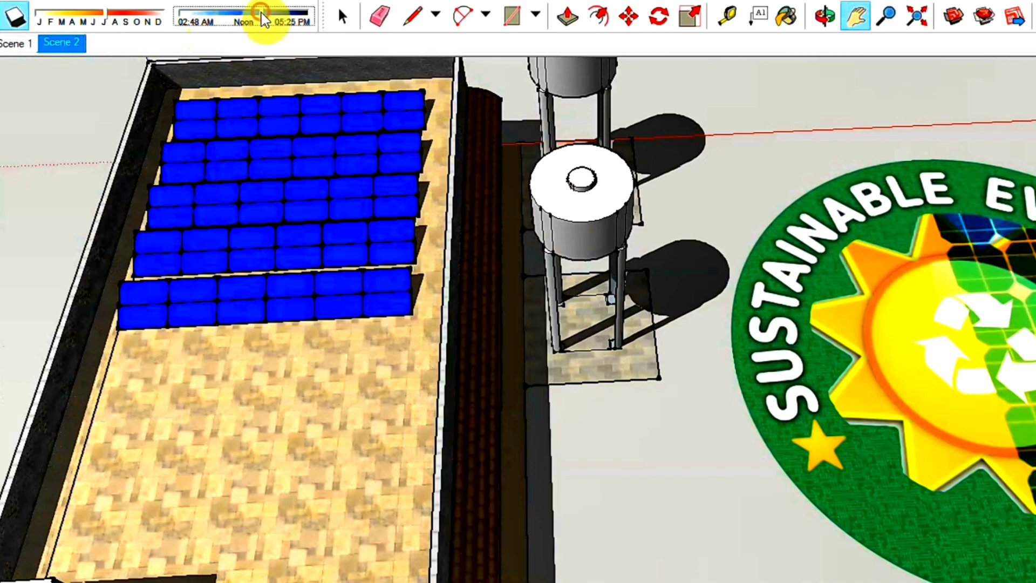
drag(265, 21, 286, 17)
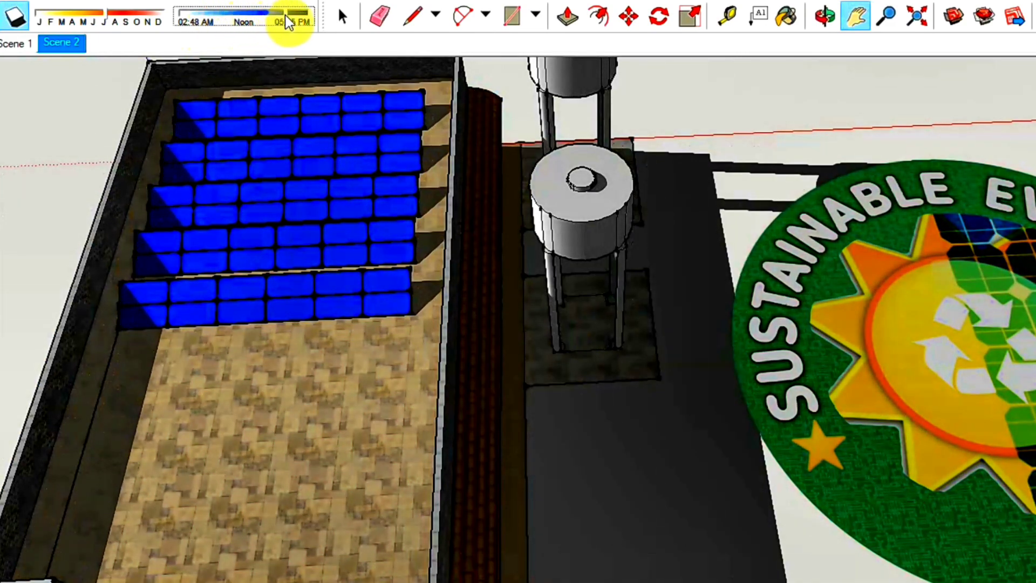
drag(285, 16, 266, 23)
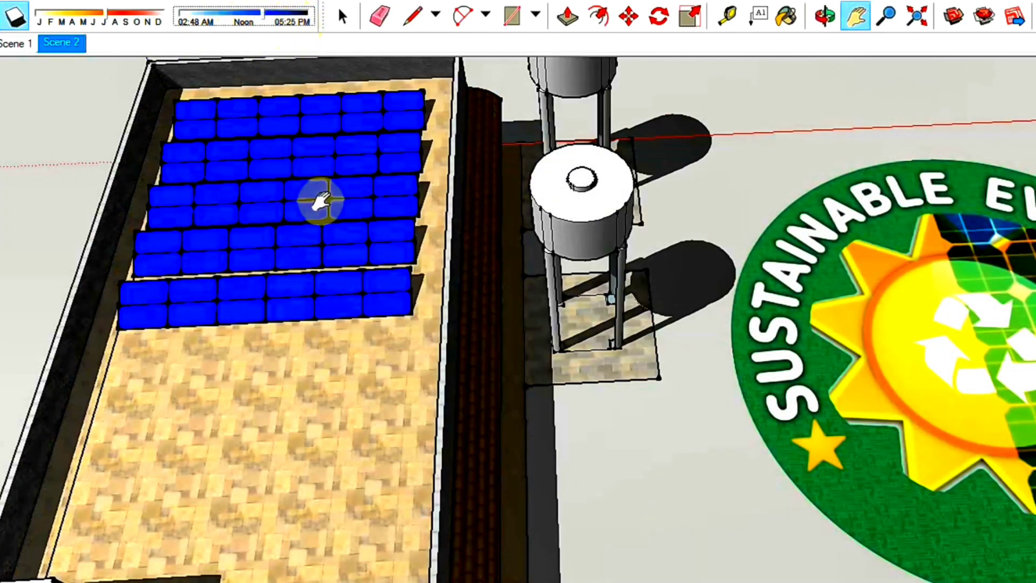
- Switch to the shadow analysis.xlsx workbook in Excel and review the string rows listed for Inverter 1
click(593, 582)
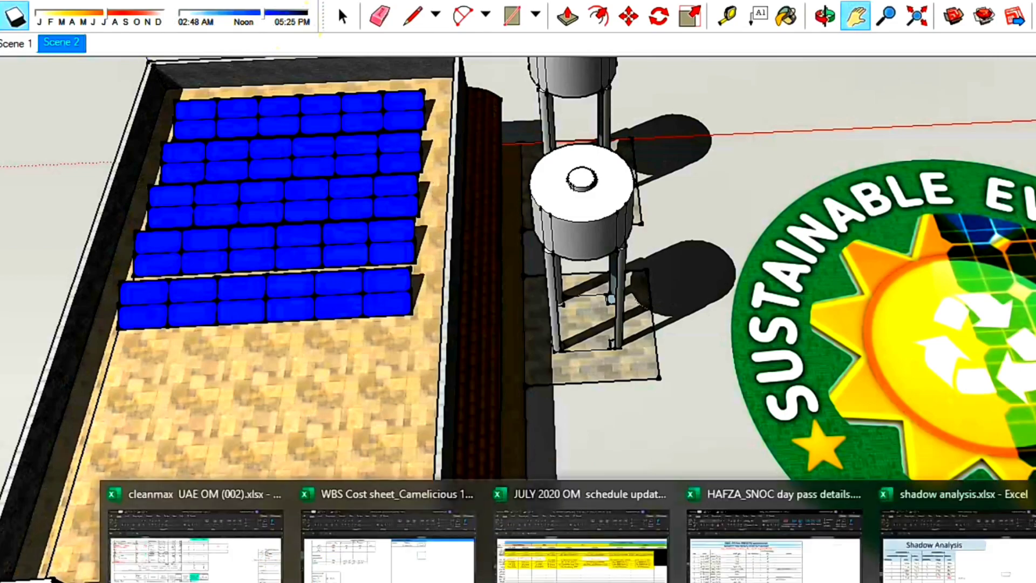
click(917, 570)
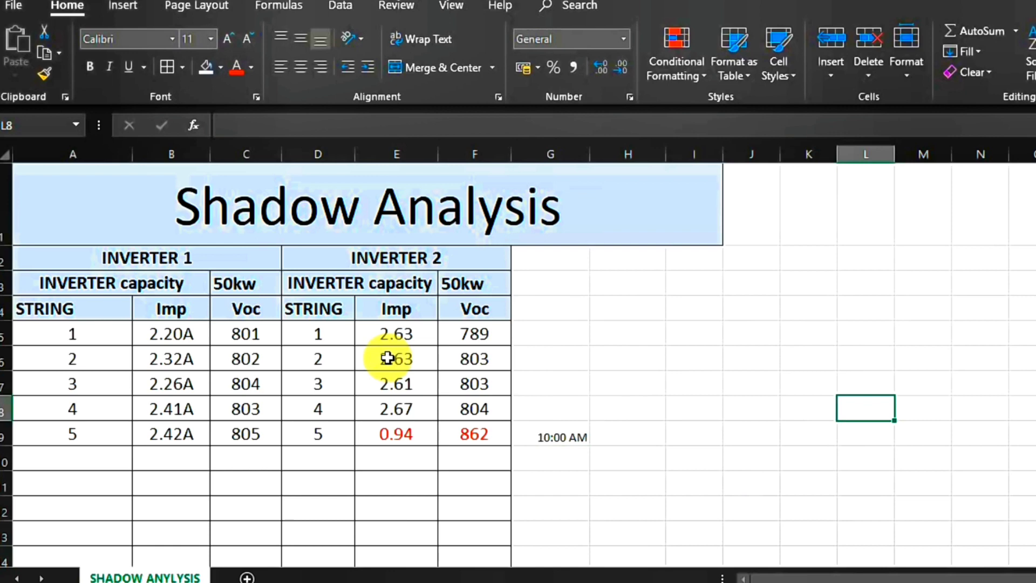
click(97, 269)
key(Down)
key(Down)
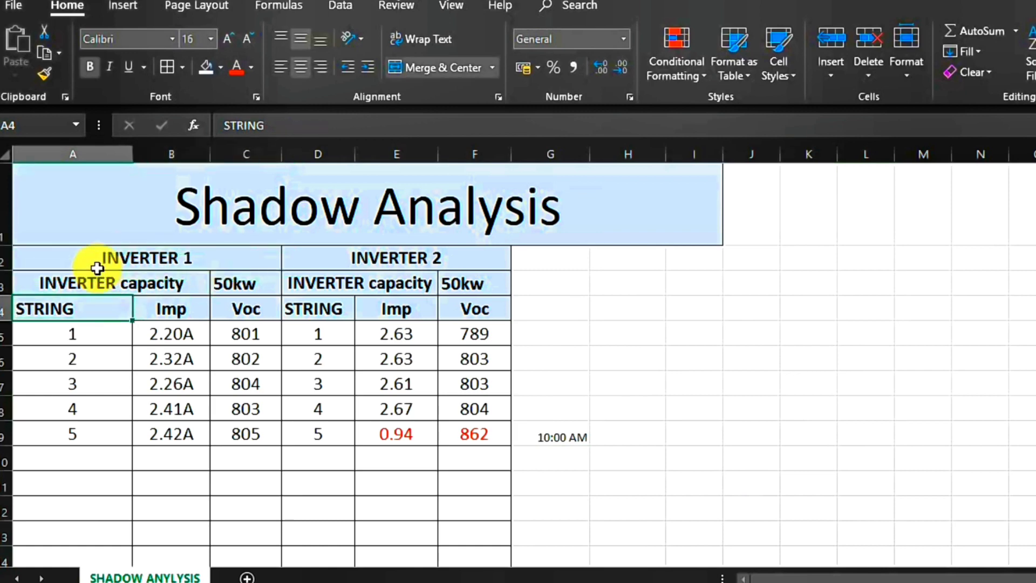
key(Down)
key(Down)
key(Down)
key(Down)
key(Down)
key(Down)
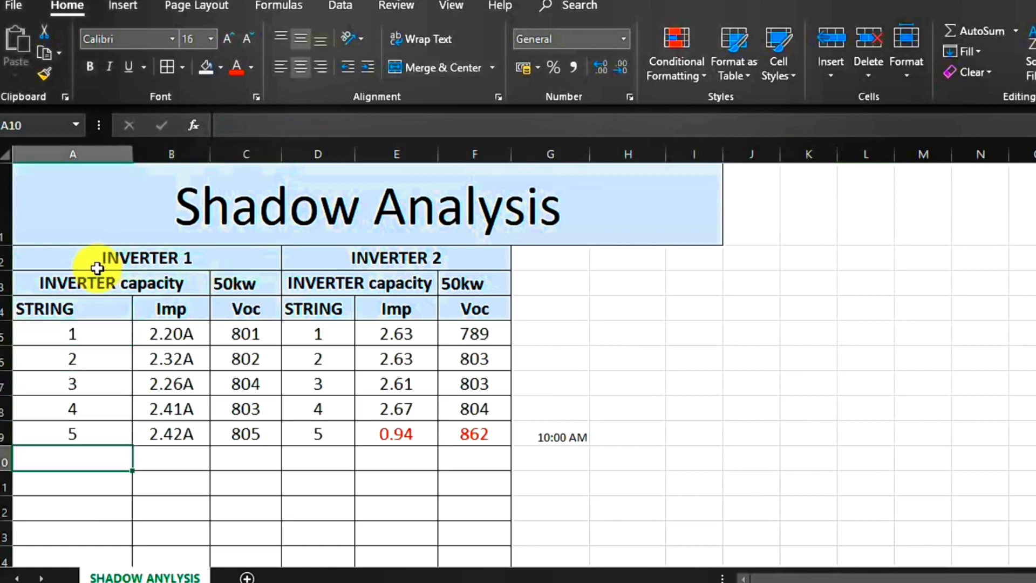
- Examine the Imp and Voc readings of Inverter 1's five strings
click(169, 307)
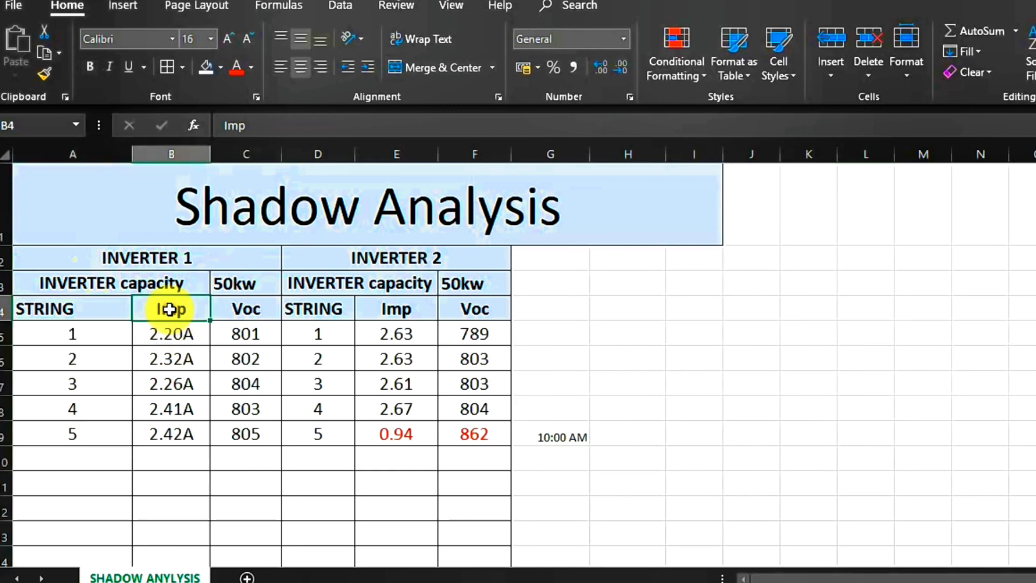
key(Down)
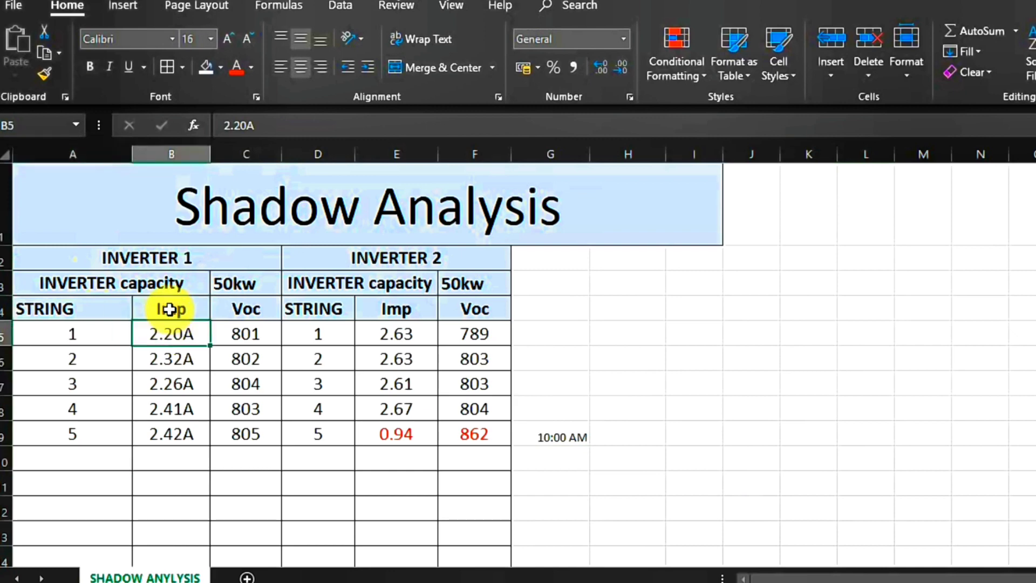
key(Down)
key(Down)
key(Down)
key(Down)
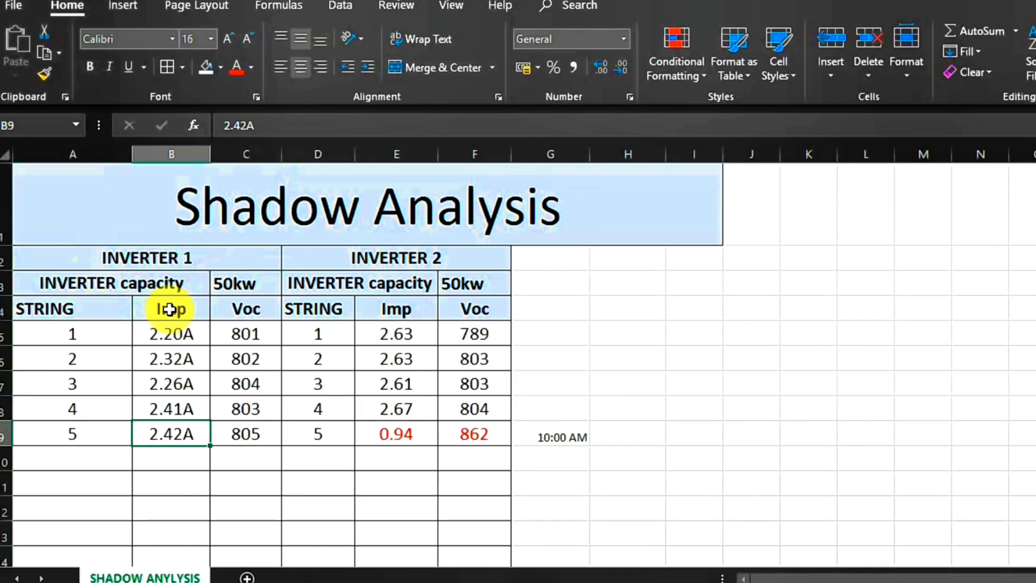
key(Right)
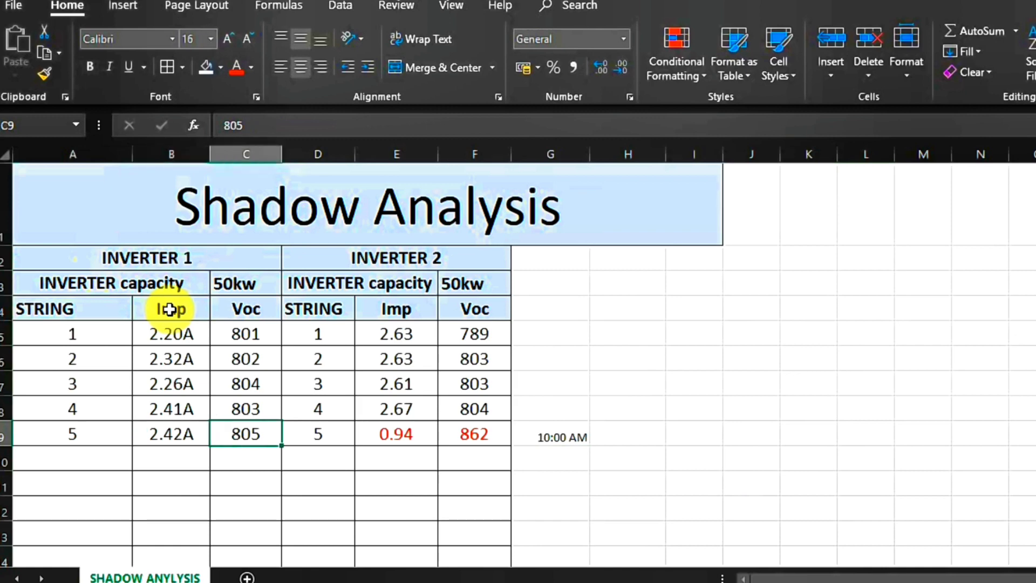
key(Up)
key(Up)
key(Up)
key(Up)
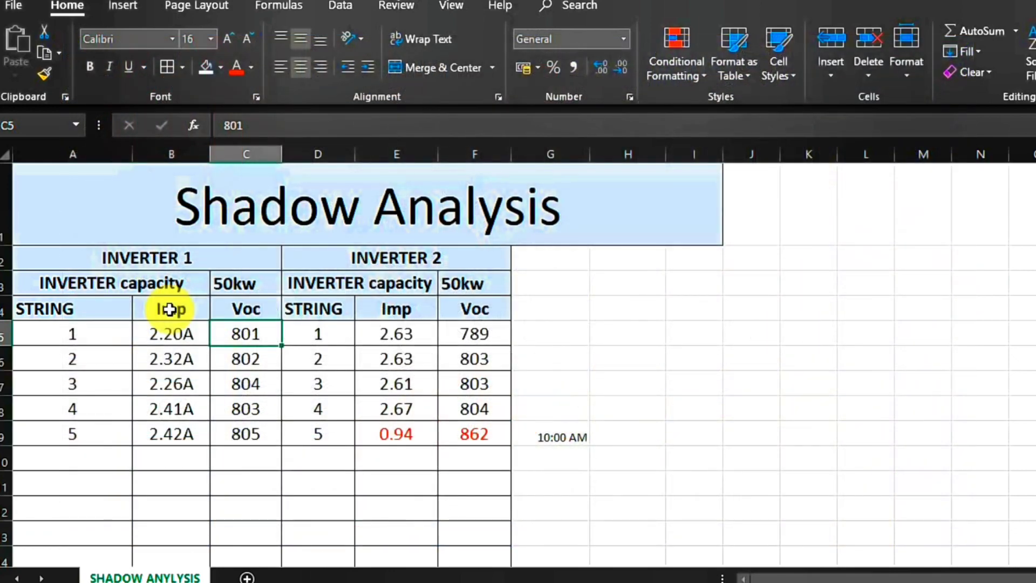
click(169, 330)
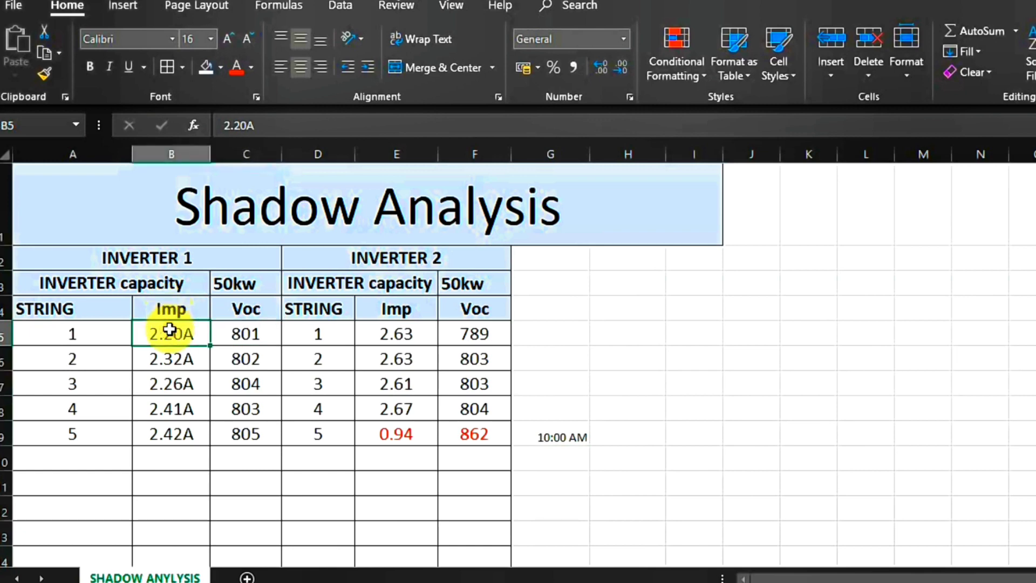
- Review the string rows listed under the Inverter 2 heading
click(345, 256)
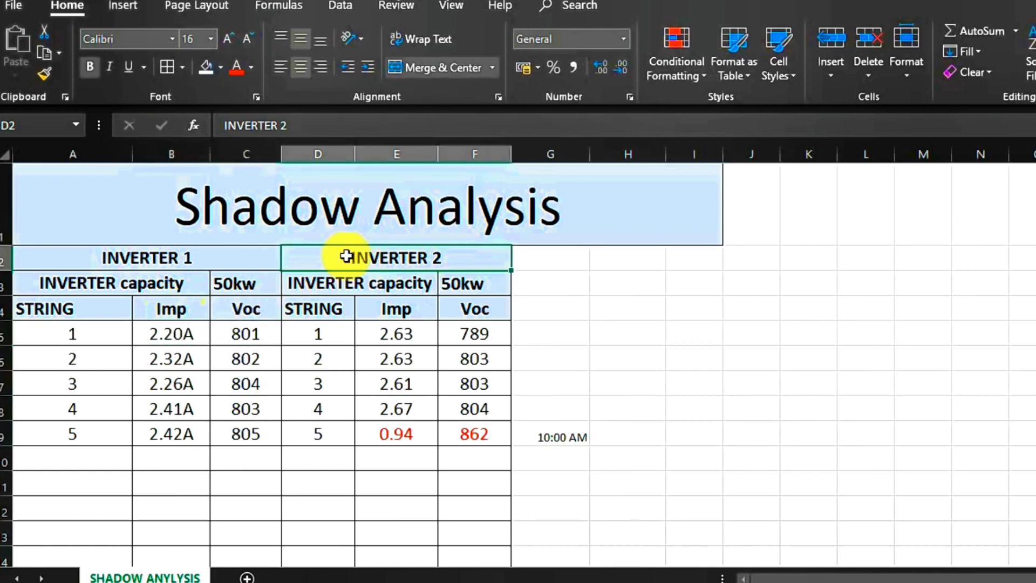
key(Down)
key(Down)
key(Down)
key(Down)
key(Down)
key(Down)
key(Down)
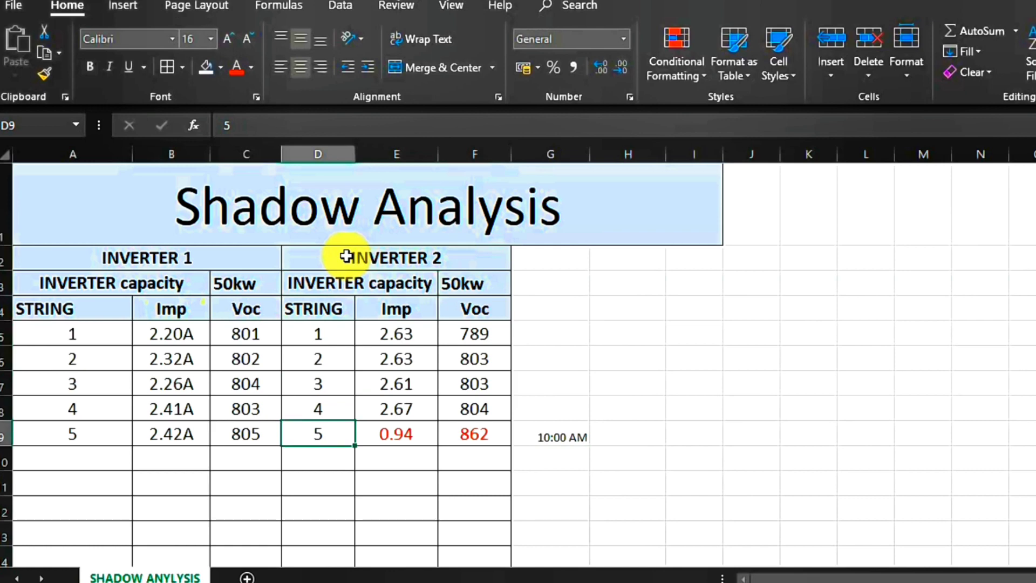
- Compare the Imp readings across Inverter 2's strings 1 to 5
key(Right)
key(Up)
key(Up)
key(Up)
key(Up)
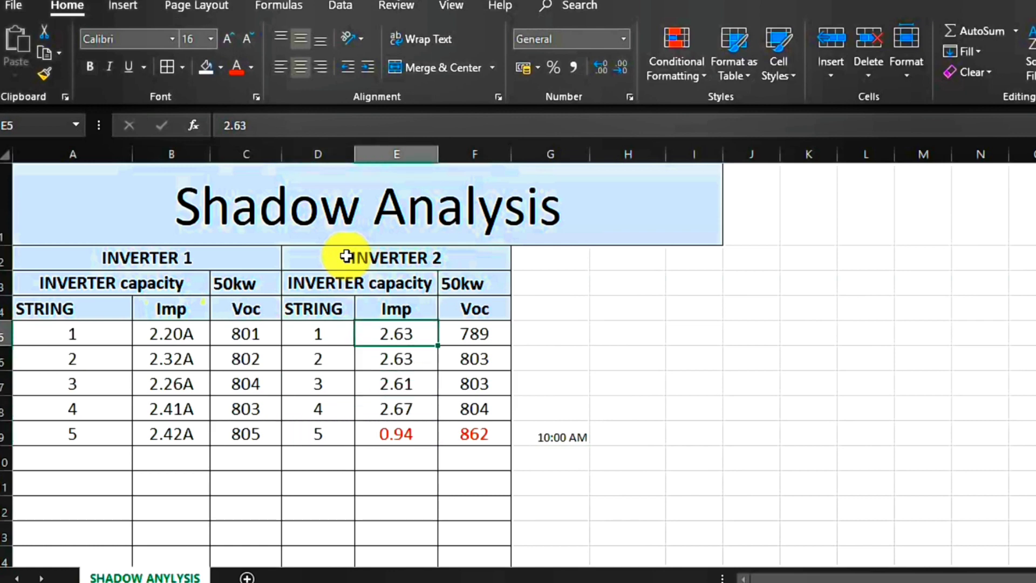
key(Down)
key(Down)
key(Down)
key(Down)
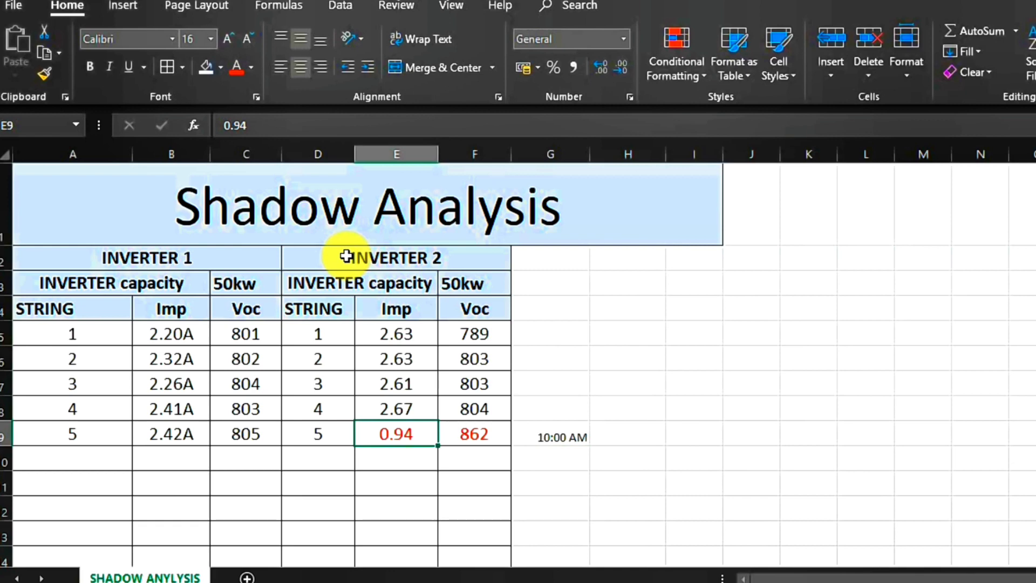
key(Up)
key(Up)
key(Up)
key(Up)
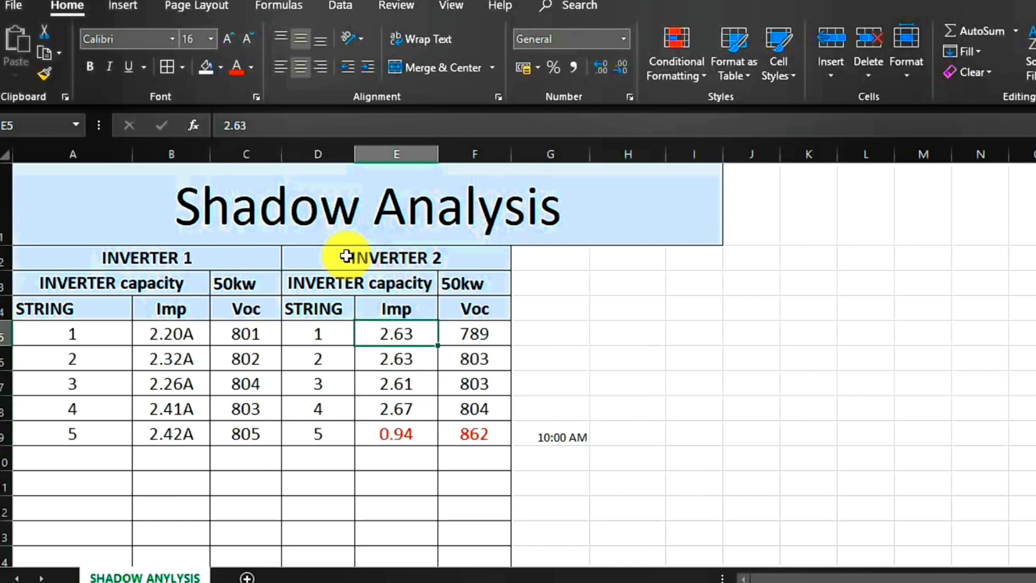
key(Down)
key(Down)
key(Down)
key(Down)
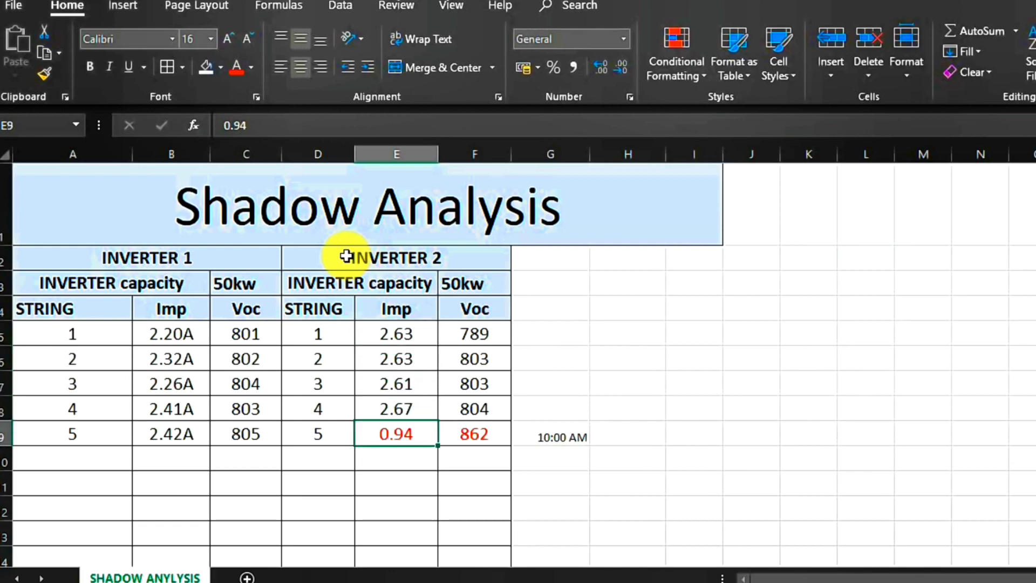
- Compare the Voc readings across Inverter 2's five strings
key(Right)
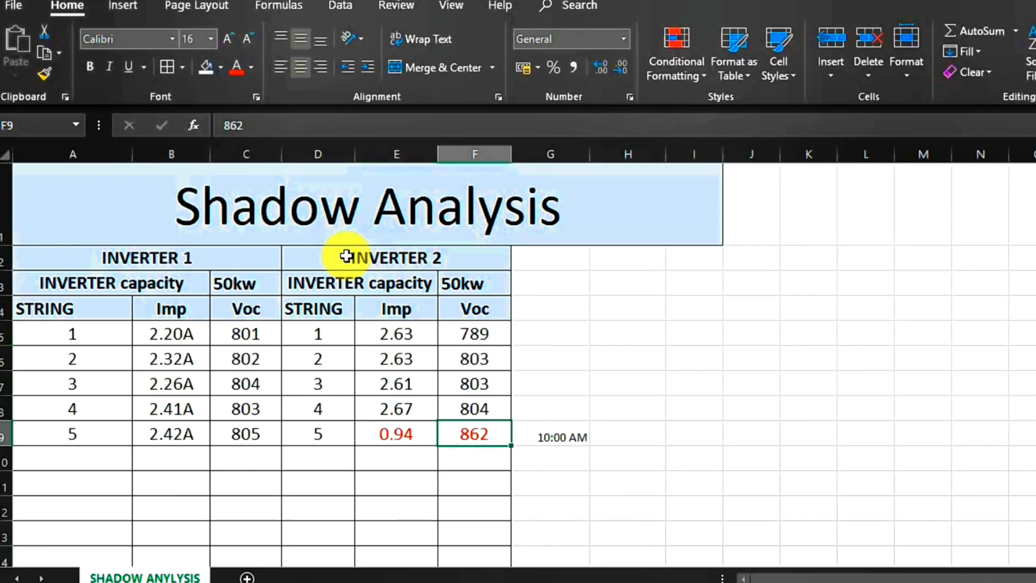
key(Up)
key(Up)
key(Up)
key(Up)
key(Down)
key(Down)
key(Down)
key(Down)
key(Down)
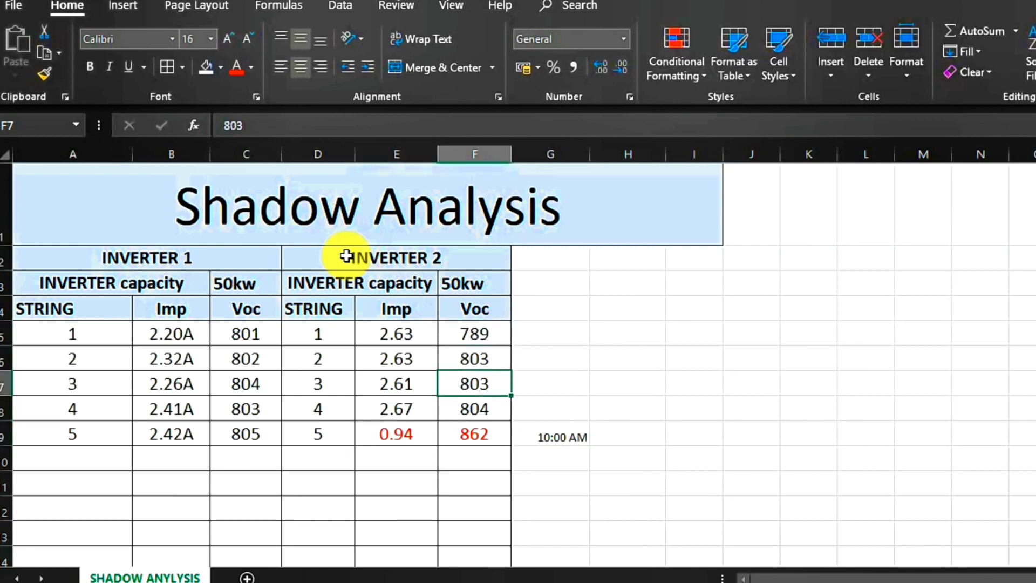
key(Down)
key(Down)
- Check the measurement time noted in G9 beside Inverter 2's string 5
key(Right)
key(Right)
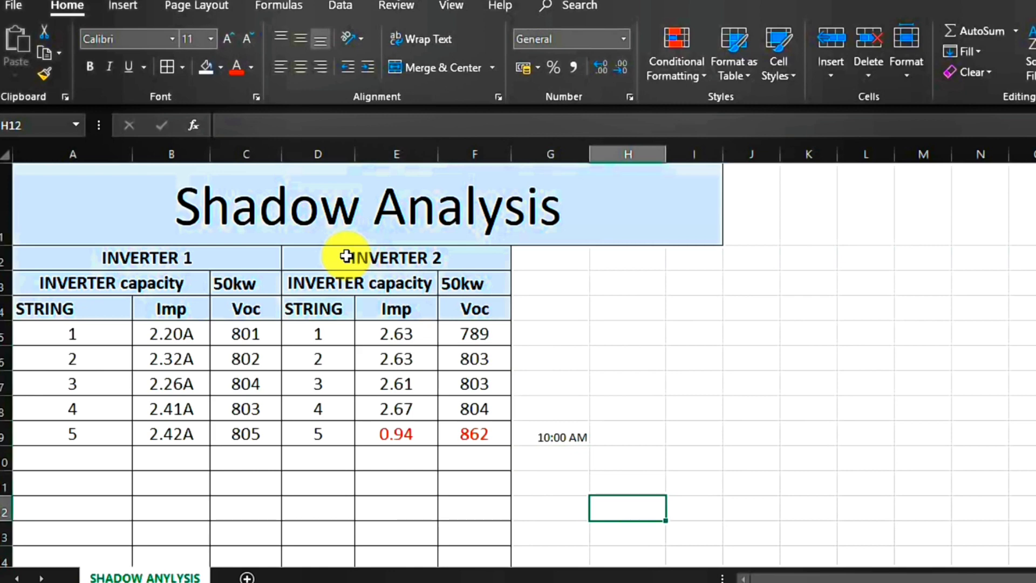
key(Left)
key(Up)
key(Up)
key(Up)
key(Up)
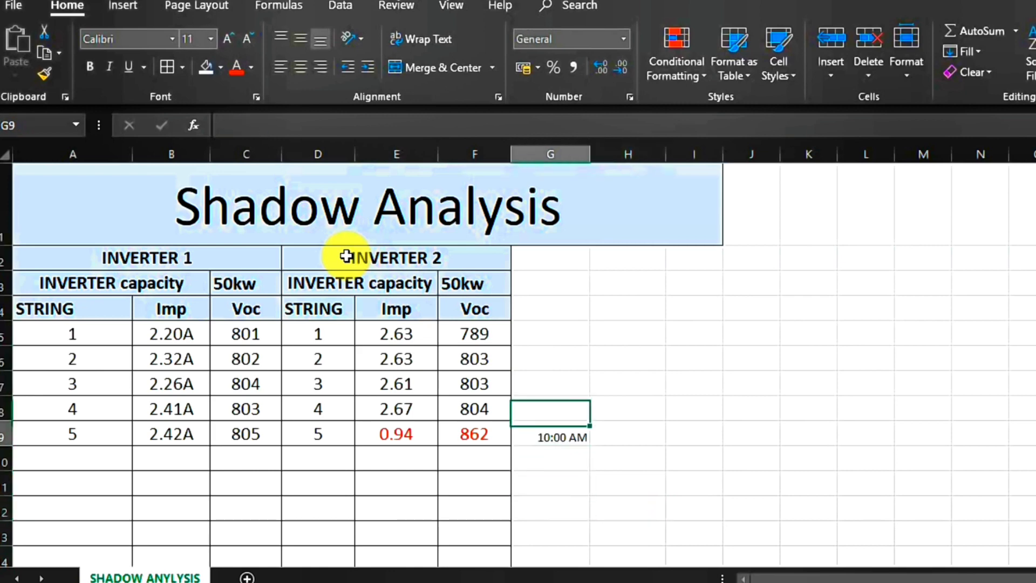
key(Down)
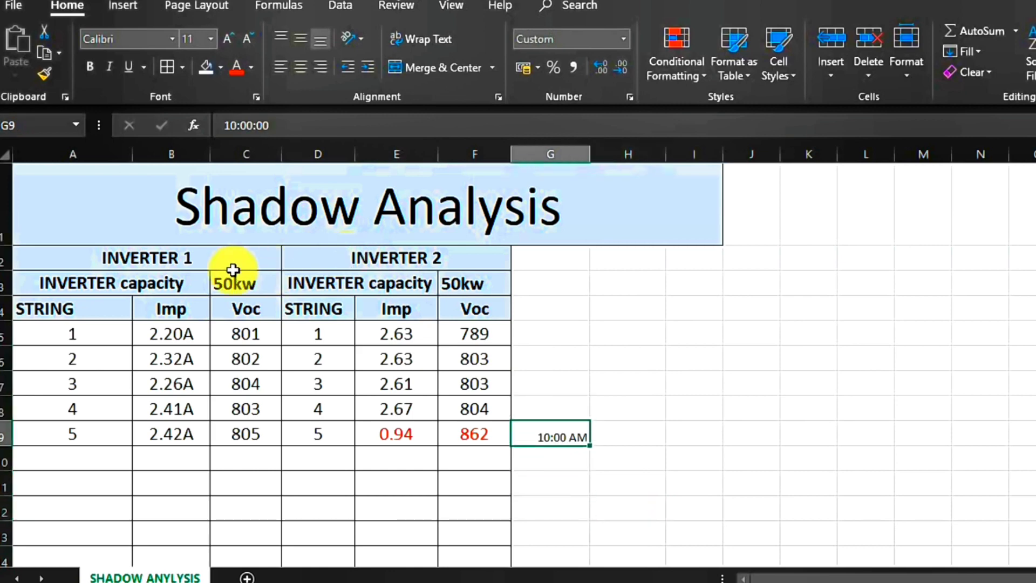
- Correct the Voc of Inverter 2's string 5 in F9 to 802
click(477, 438)
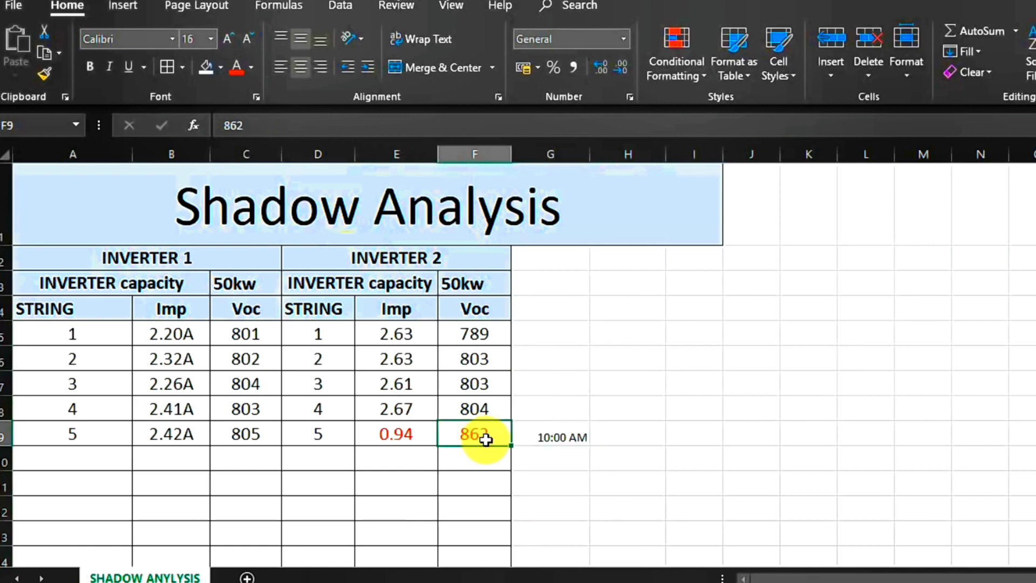
double_click(482, 436)
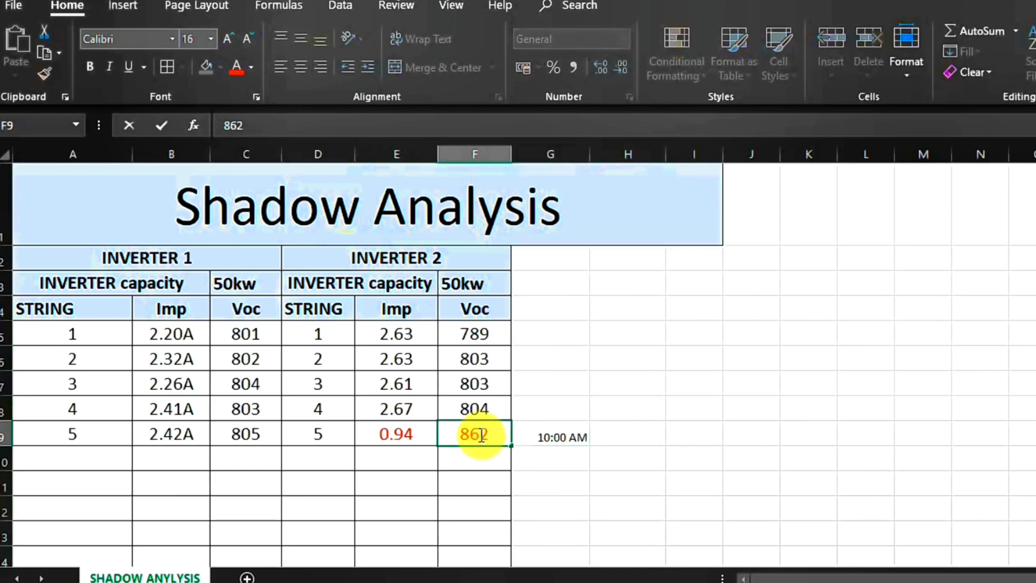
key(BackSpace)
text(0)
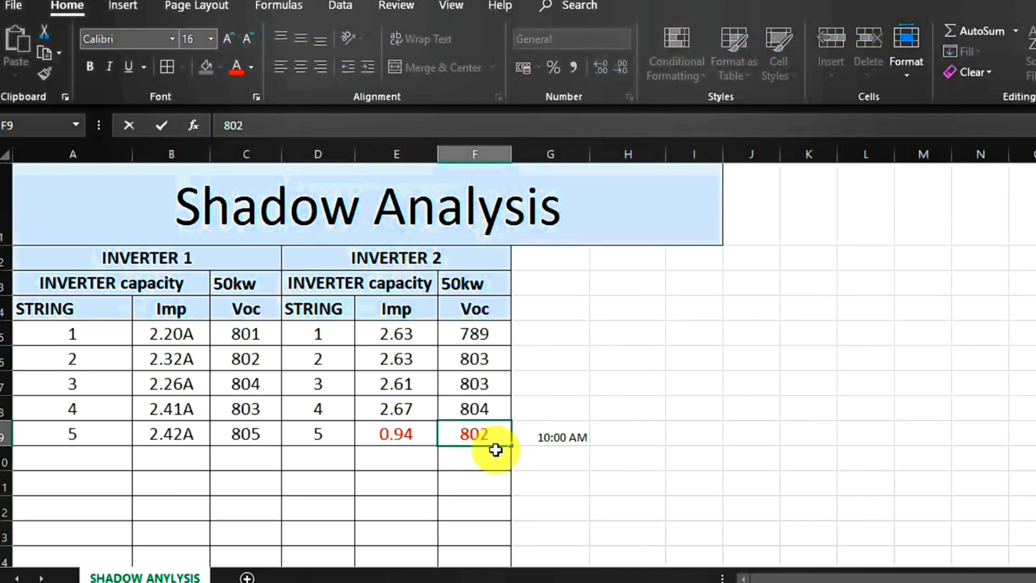
click(585, 503)
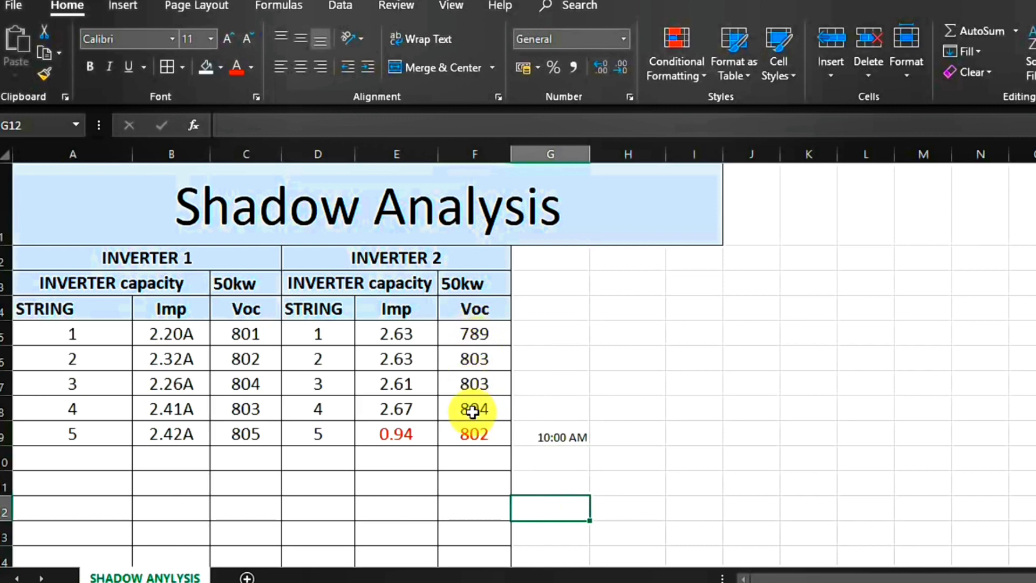
- Check the Voc and Imp readings of string 5 against the Inverter 2 heading
click(470, 440)
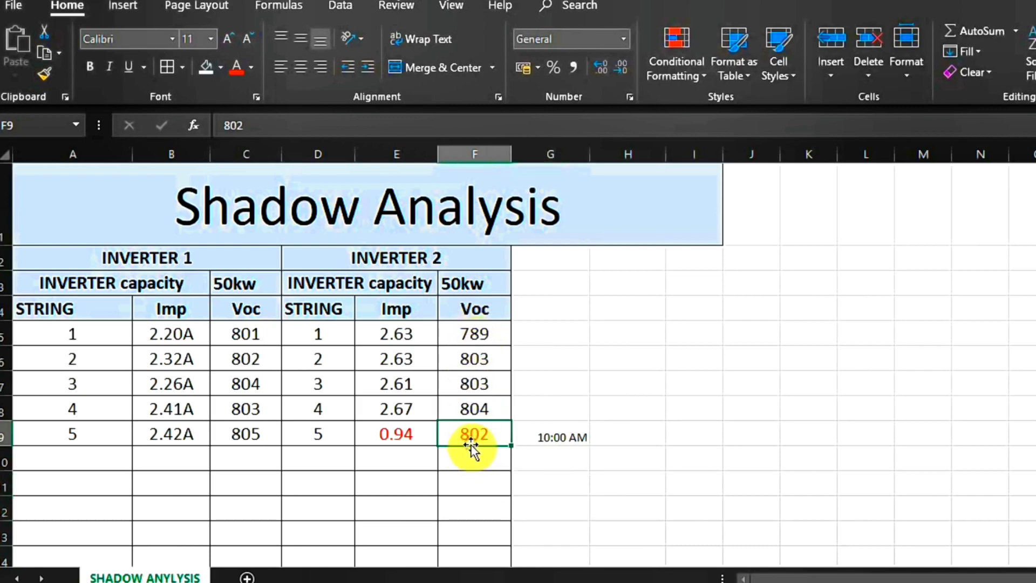
click(406, 437)
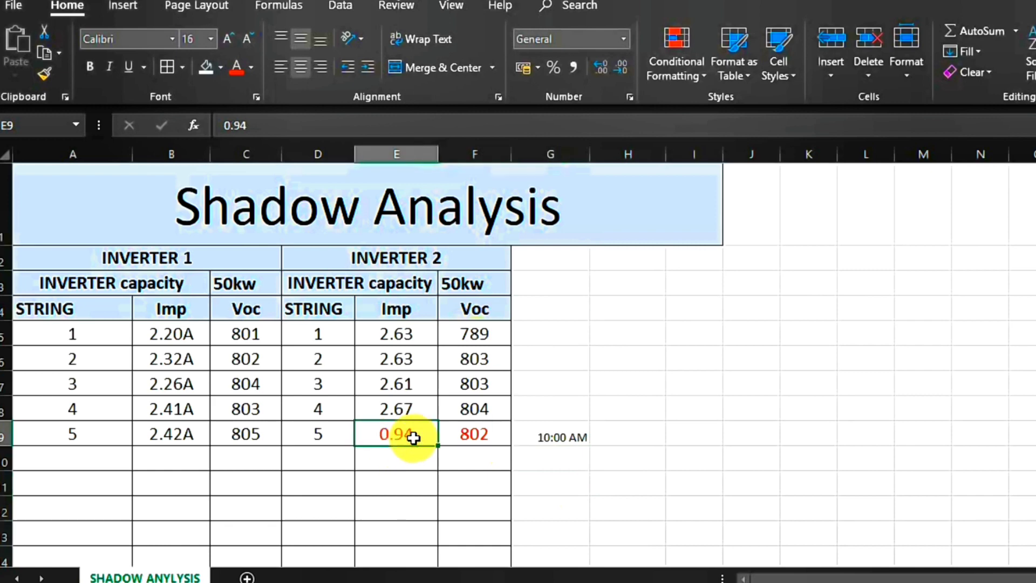
click(384, 262)
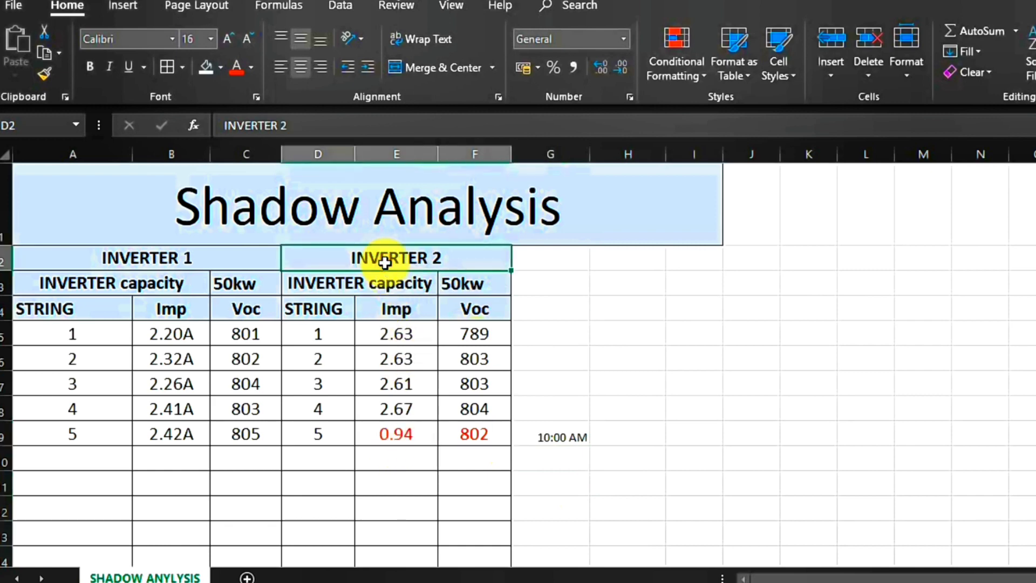
- Highlight Inverter 2's string 5 cells D9:F9 with red text and a yellow fill
click(327, 436)
key(shift+Right)
key(shift+Right)
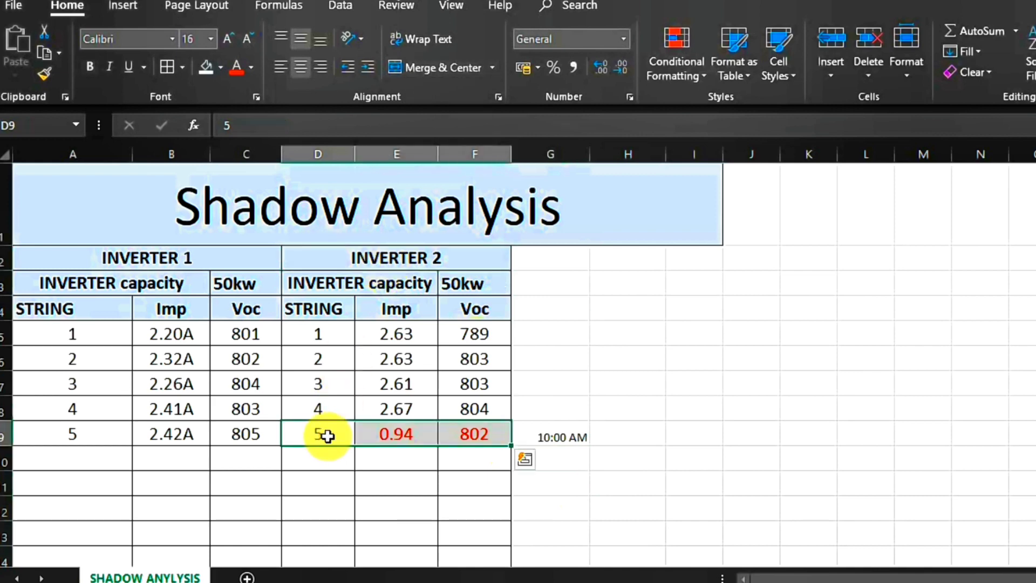
click(233, 68)
click(219, 69)
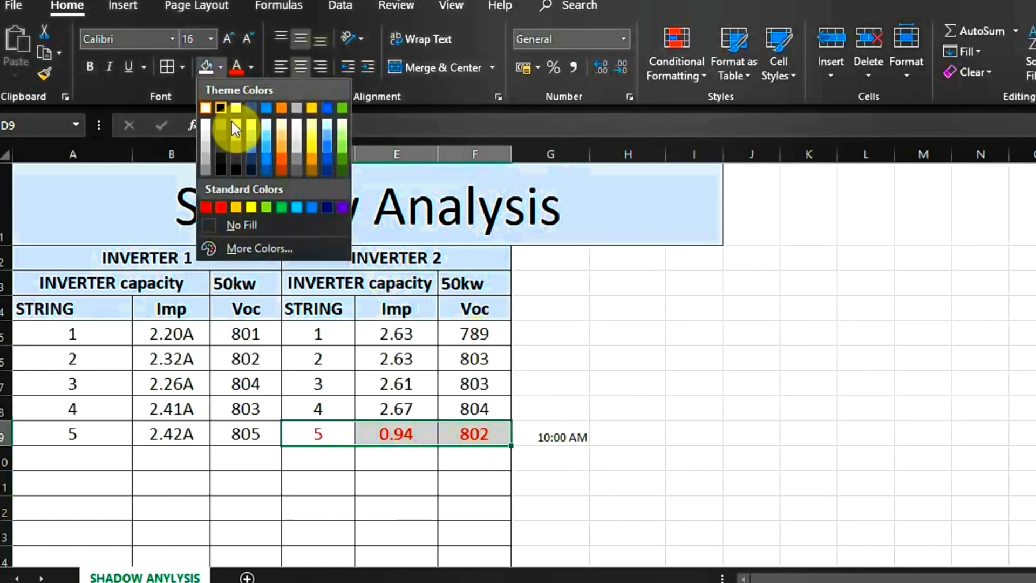
click(249, 208)
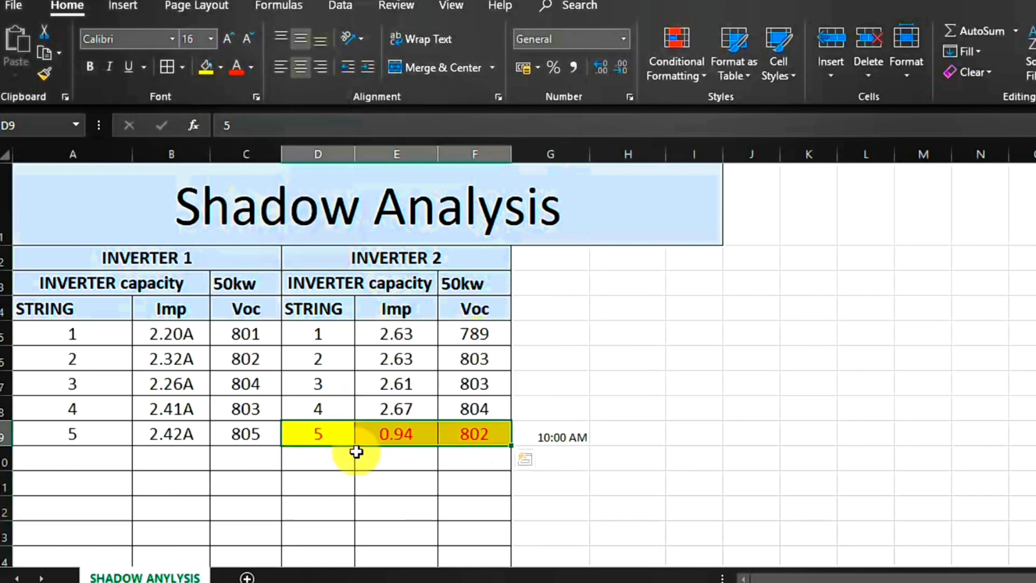
click(377, 504)
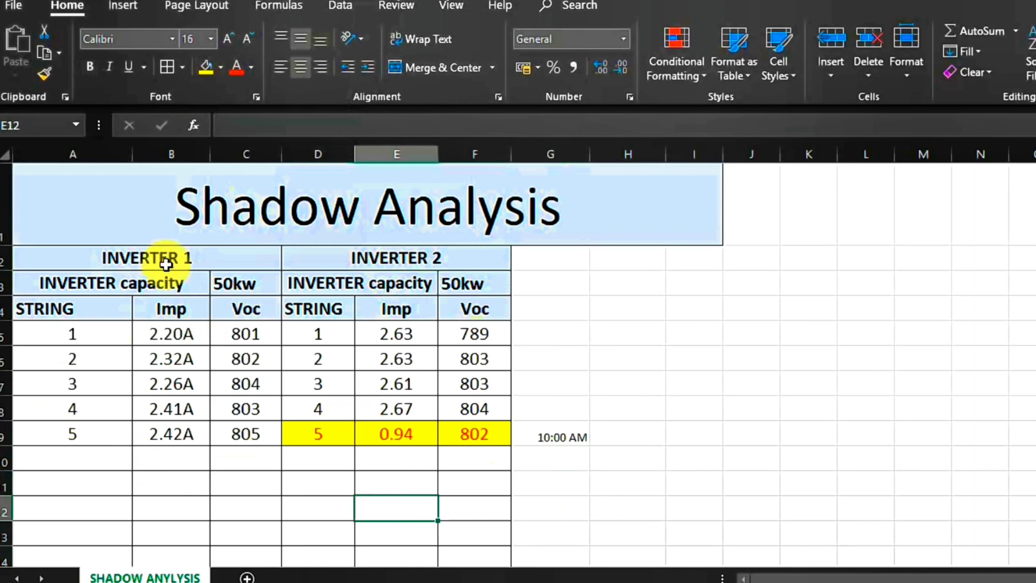
- Review the Inverter 1 and Inverter 2 headings, the highlighted string 5 and the remarks below both inverter tables
click(162, 258)
click(346, 267)
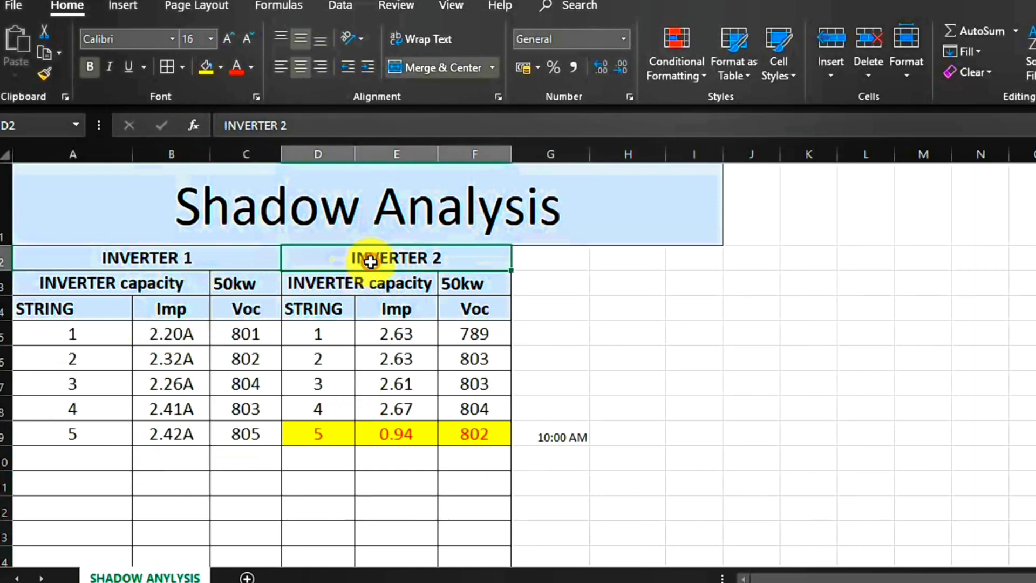
click(320, 430)
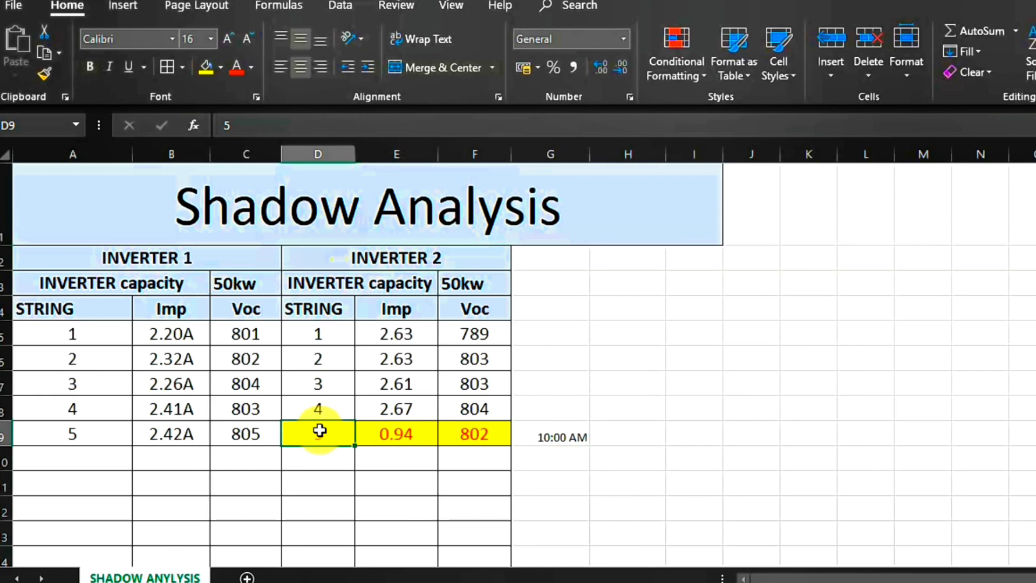
key(Down)
key(Down)
key(Down)
key(Down)
key(Down)
key(Down)
key(Down)
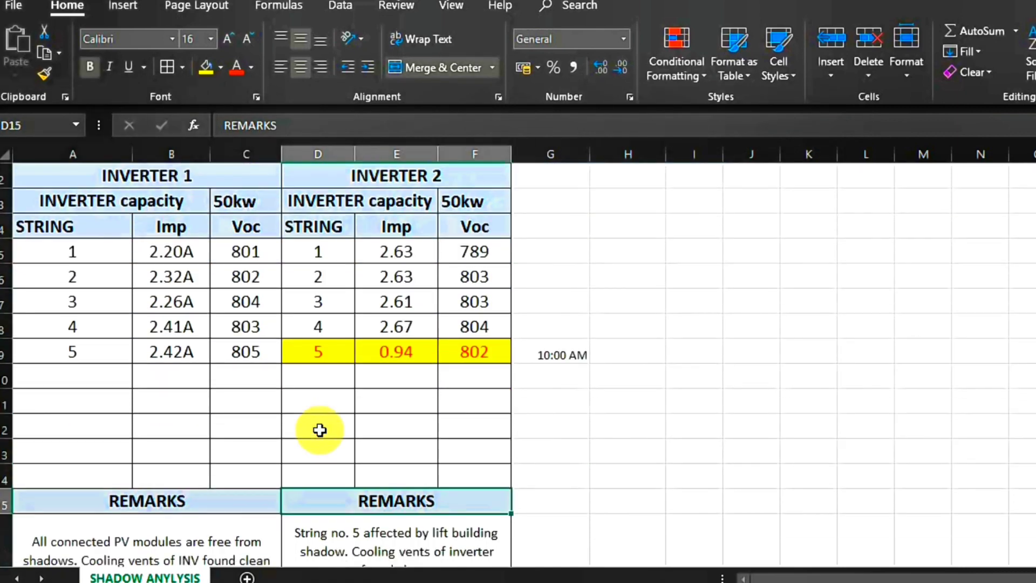
key(Down)
key(Down)
key(Down)
key(Down)
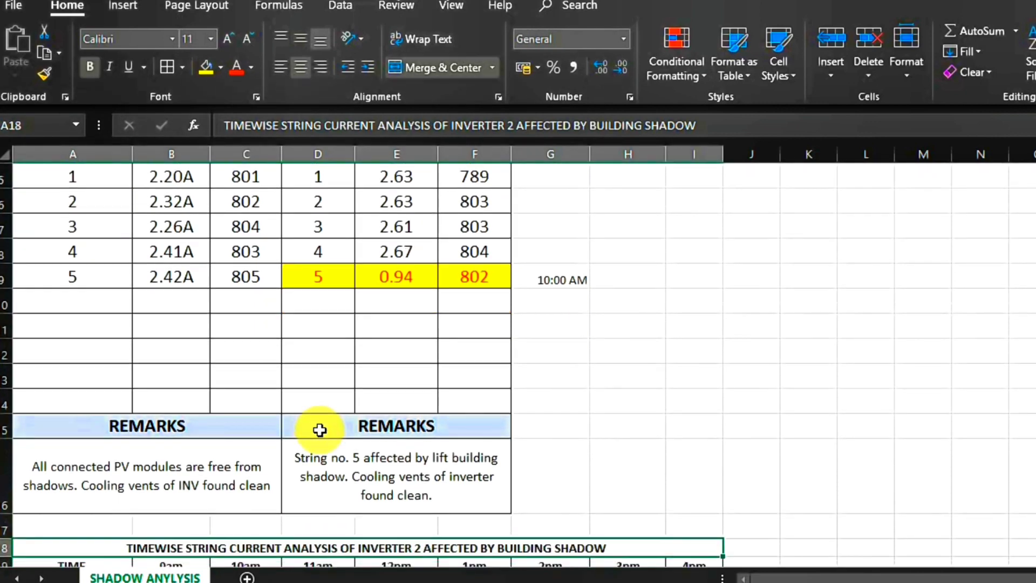
- Examine the timewise string current table for Inverter 2 down to its healthy-string average row
key(Down)
key(Down)
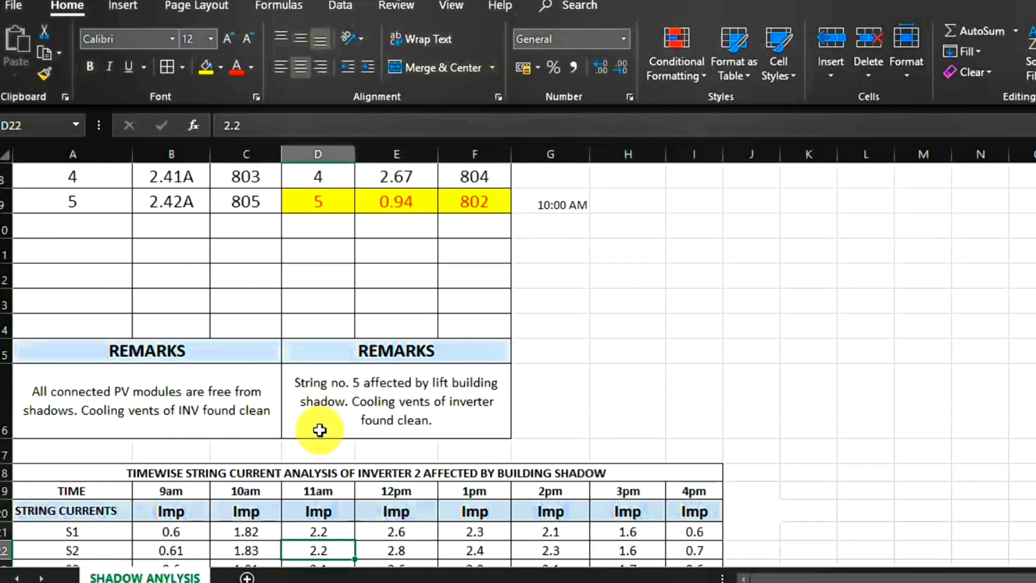
key(Down)
key(Down)
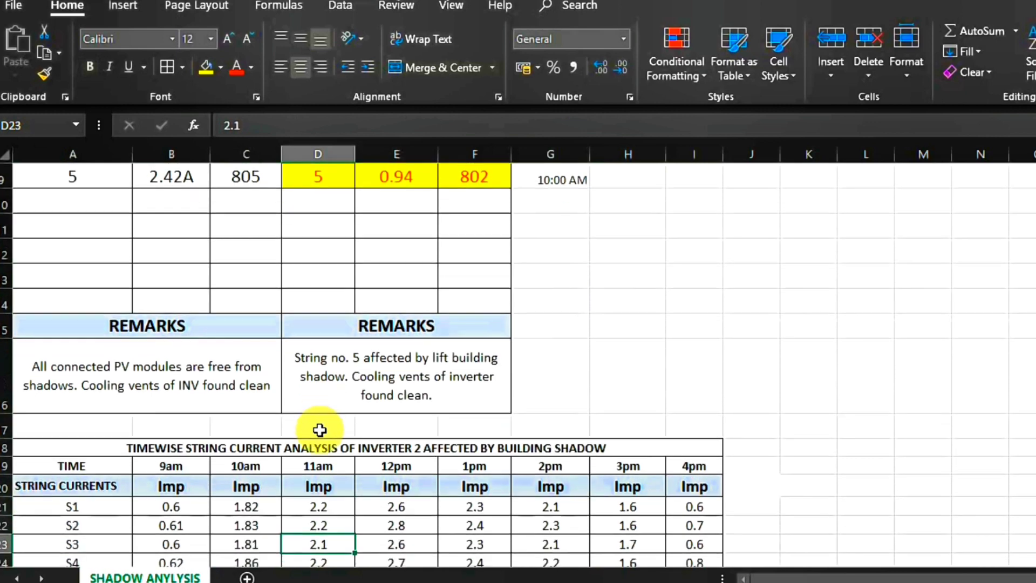
key(Down)
key(Down)
key(Down)
key(Down)
key(Down)
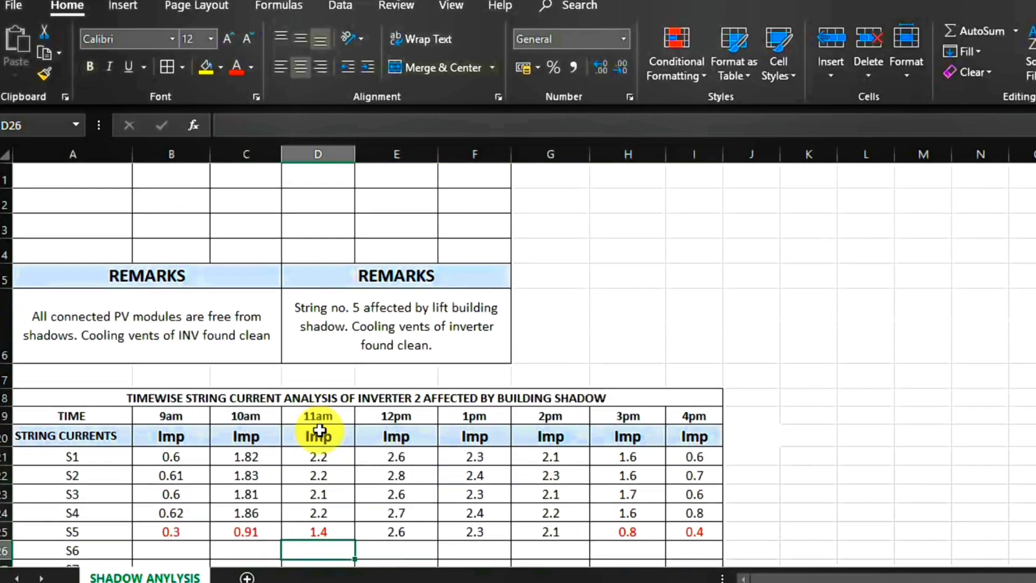
key(Down)
key(Down)
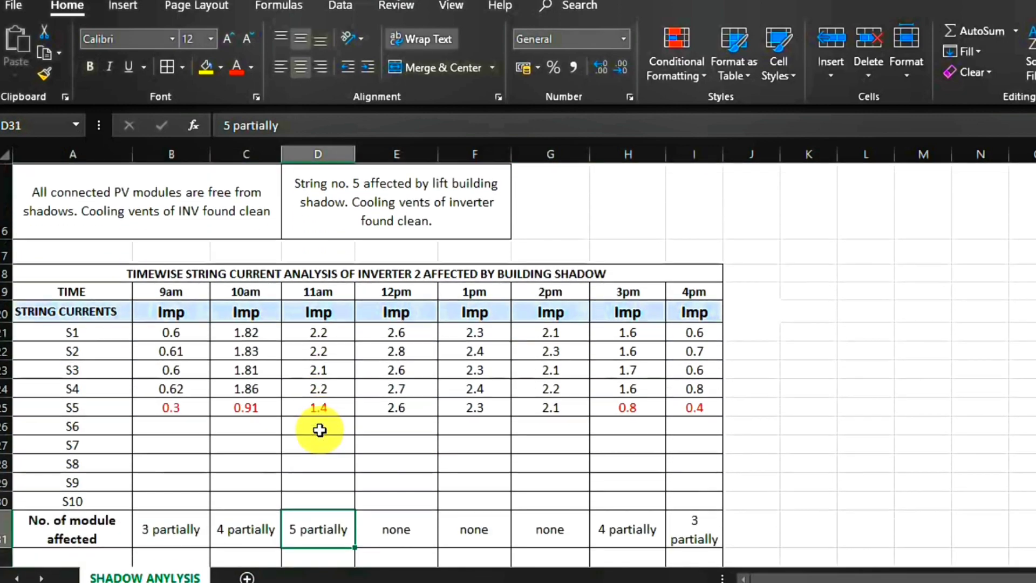
key(Down)
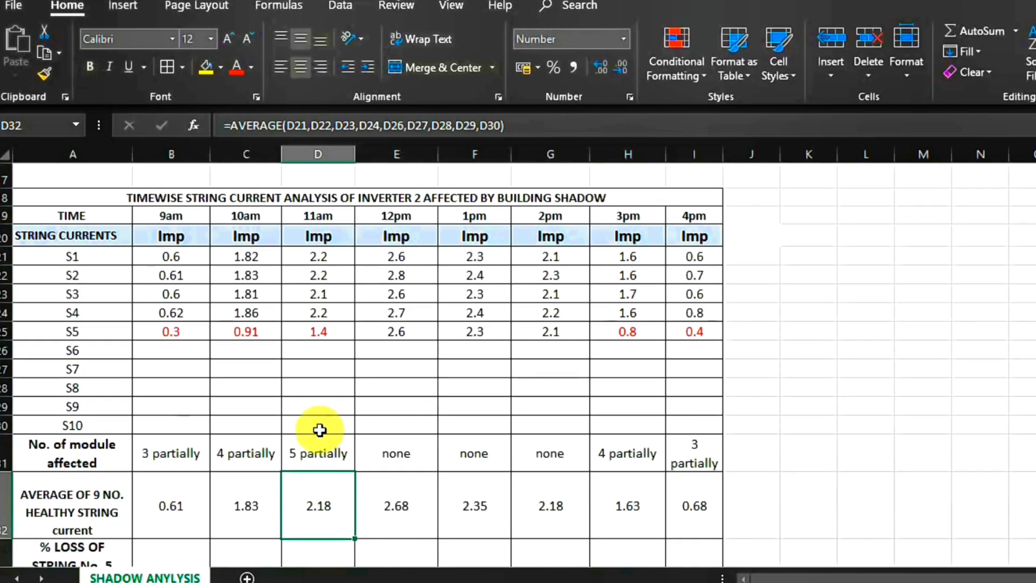
- Go through the time headings of the timewise current table from 9am to 4pm
key(Up)
key(Up)
key(Up)
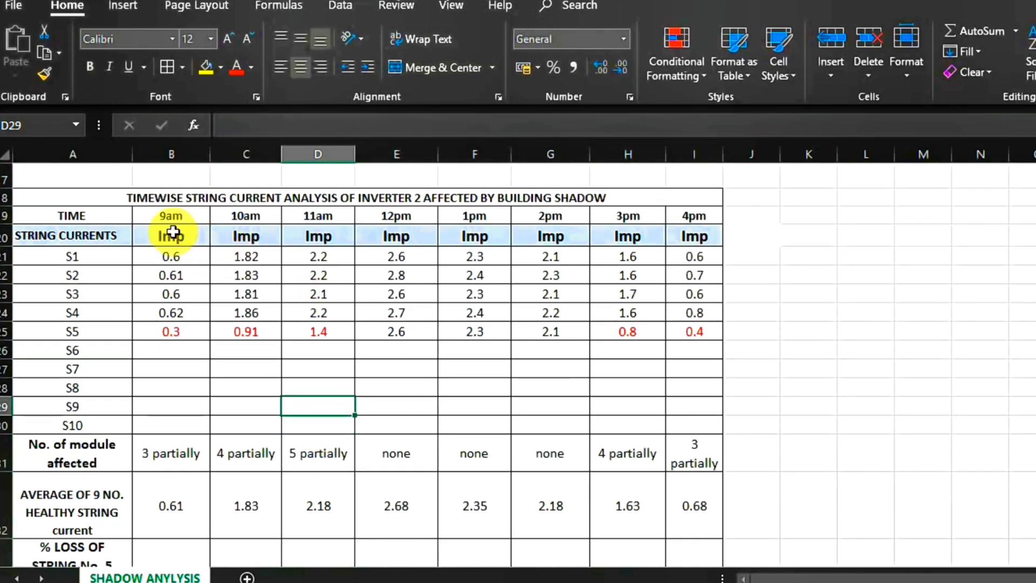
click(163, 218)
click(228, 217)
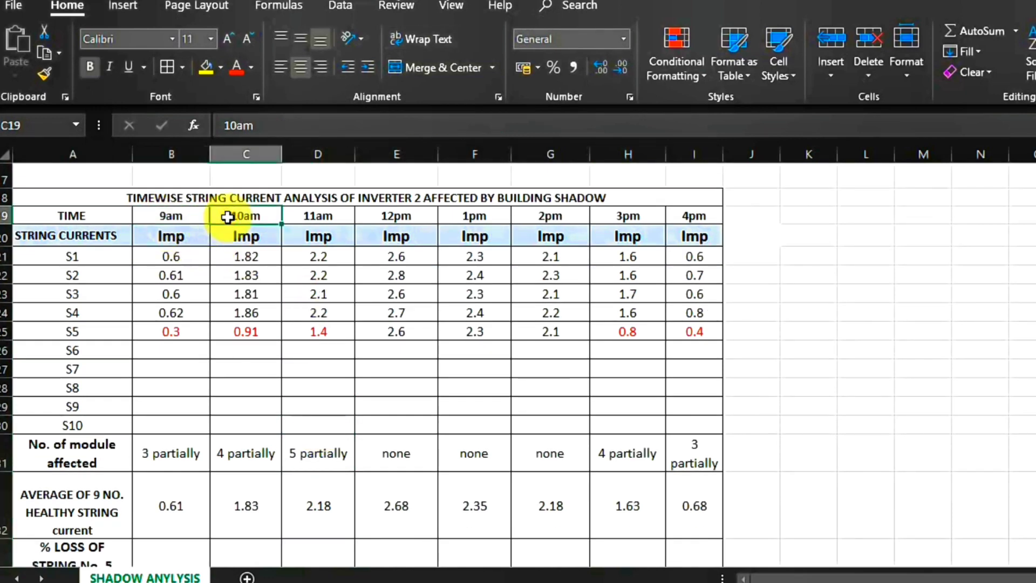
key(Right)
key(Right)
key(Right)
key(Right)
key(Right)
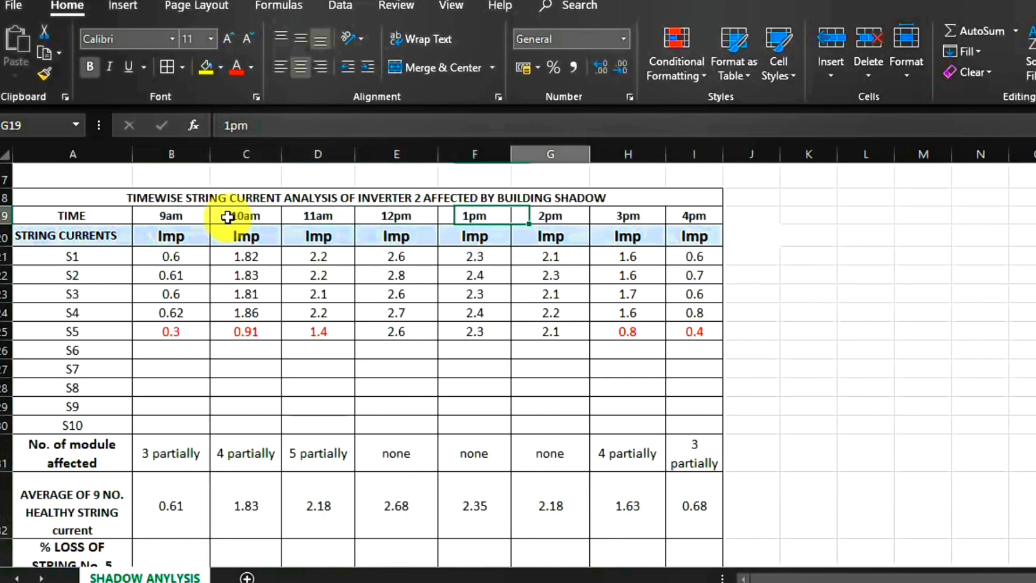
key(Right)
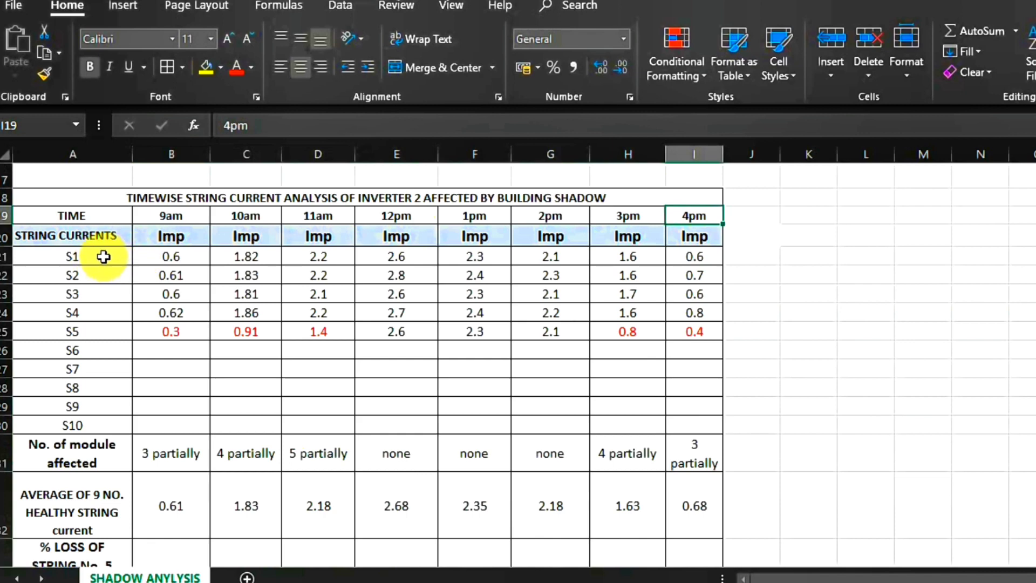
- Check the string labels from S1 downward and clear the unused labels S6 to S10 in A26:A30
click(84, 260)
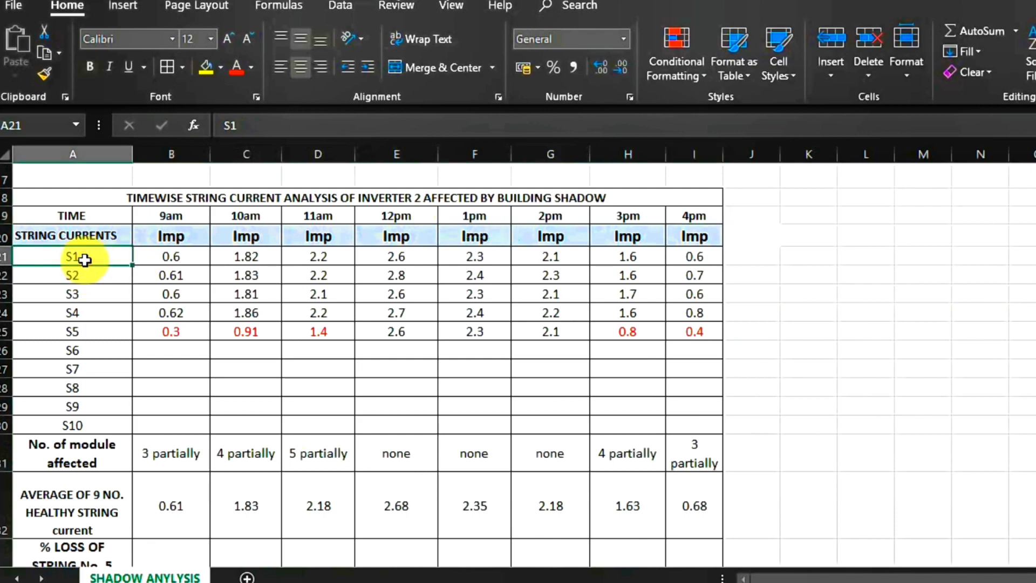
key(Down)
key(Down)
key(Down)
key(Down)
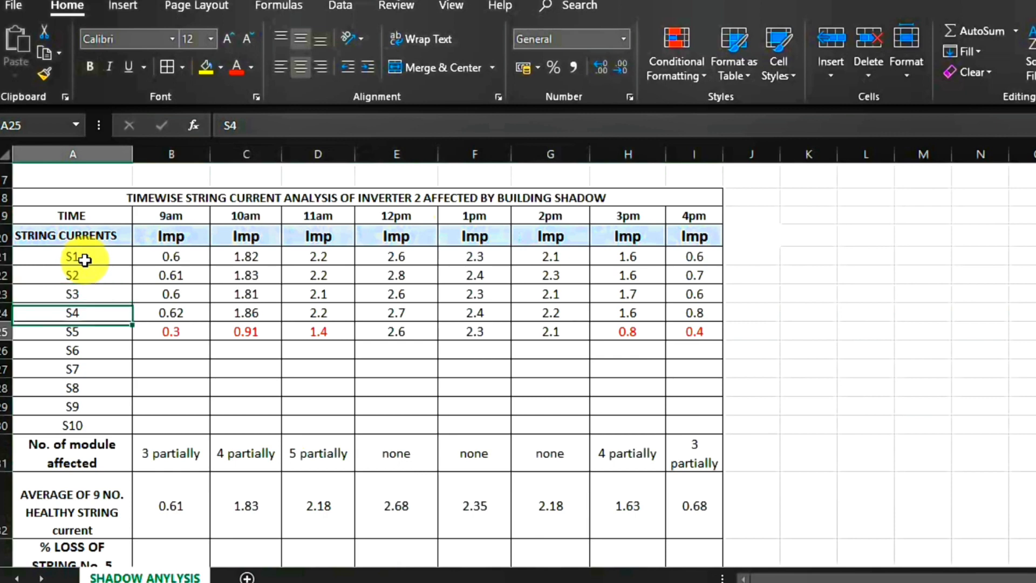
click(85, 353)
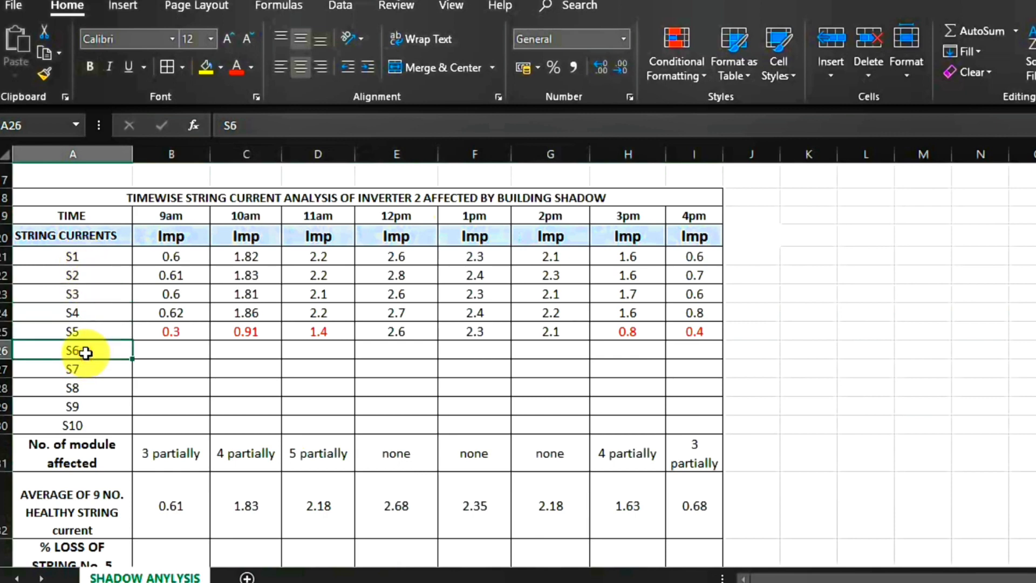
key(shift+Down)
key(shift+Down)
key(shift+Down)
key(shift+Down)
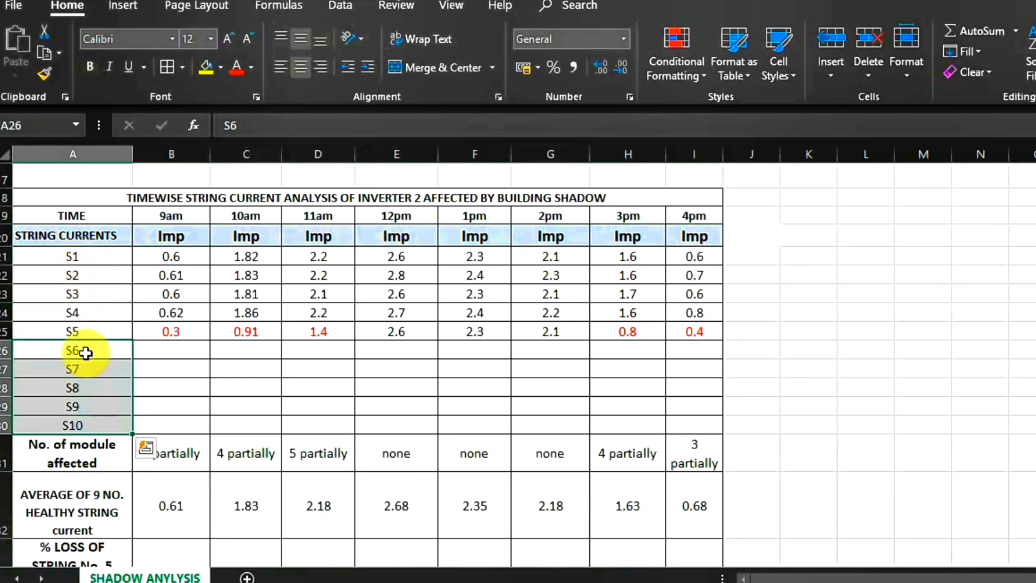
key(Delete)
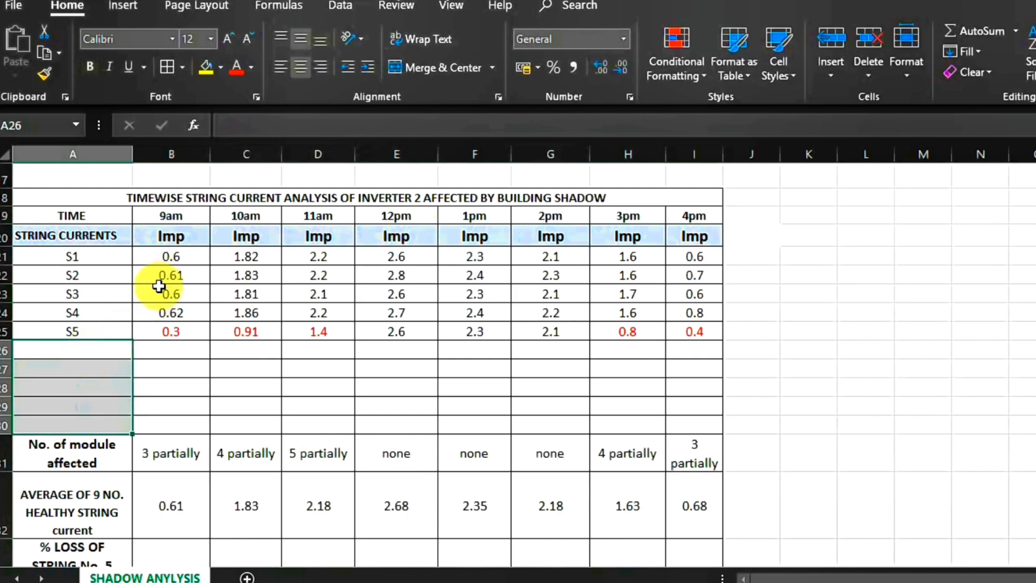
click(201, 413)
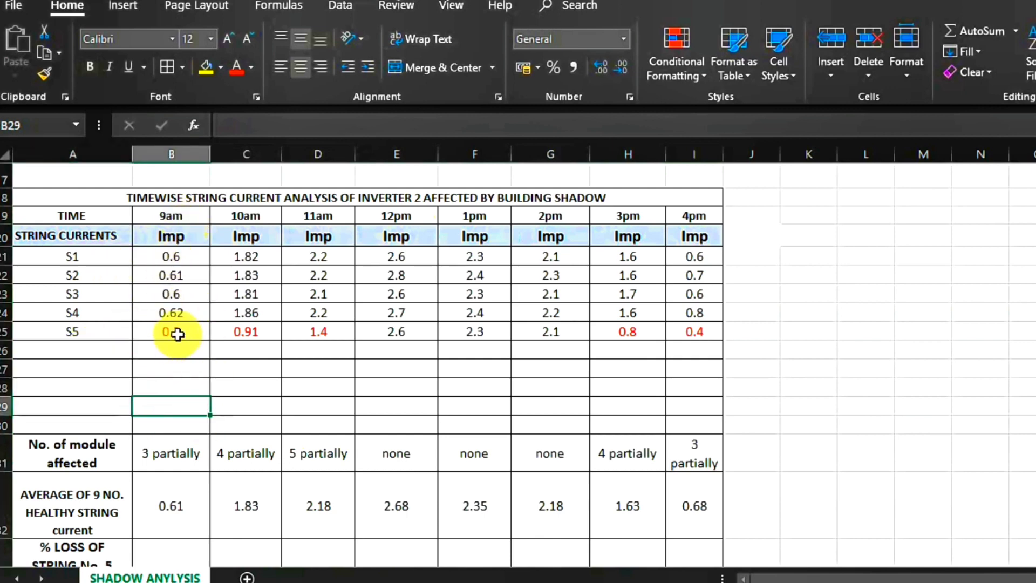
- Compare the S5 current with the other strings' currents across the hourly columns from 10am to 4pm
click(253, 254)
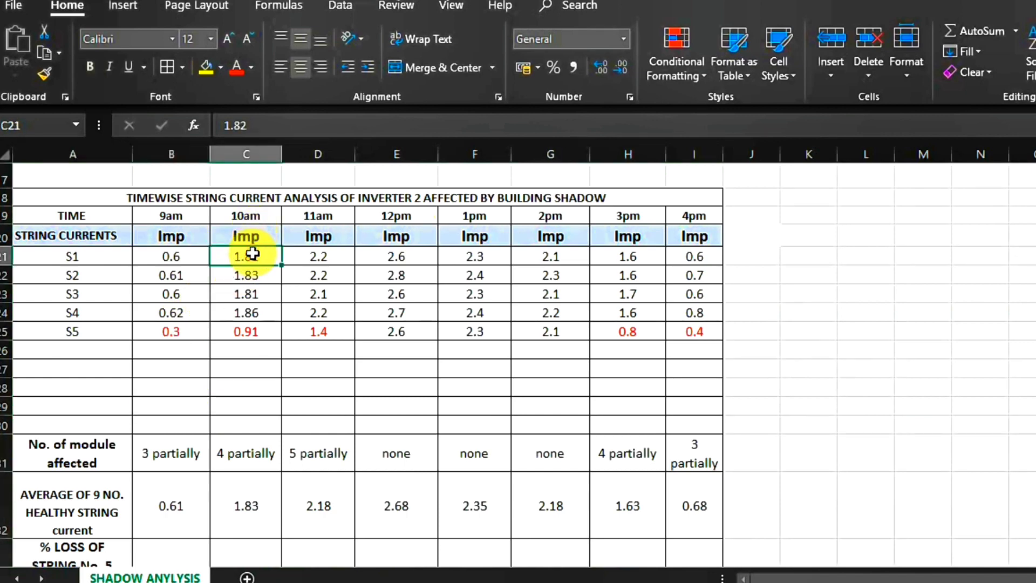
key(Down)
key(Down)
key(Down)
key(Down)
key(Down)
key(Right)
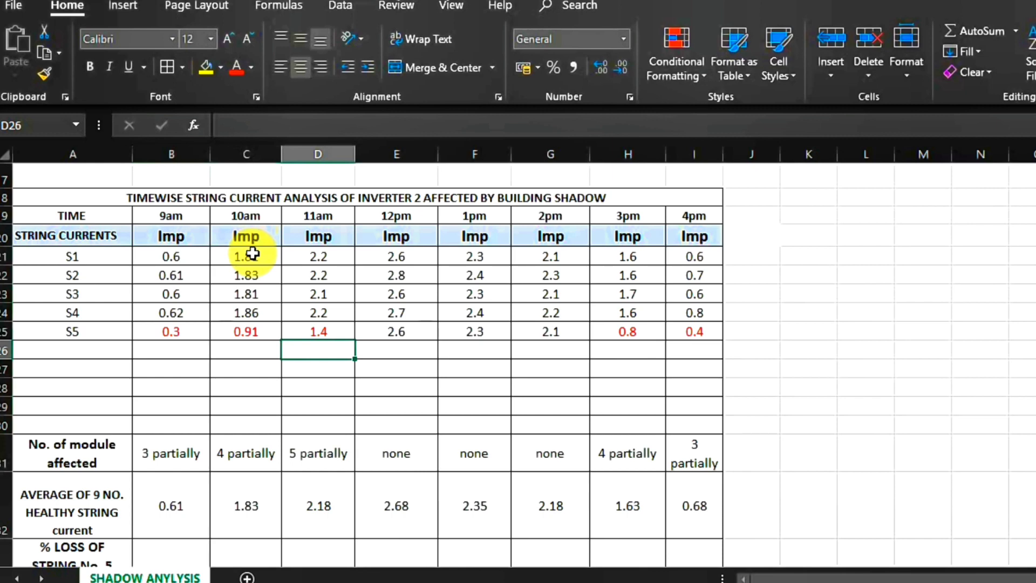
key(Right)
key(Right)
key(Right)
key(Right)
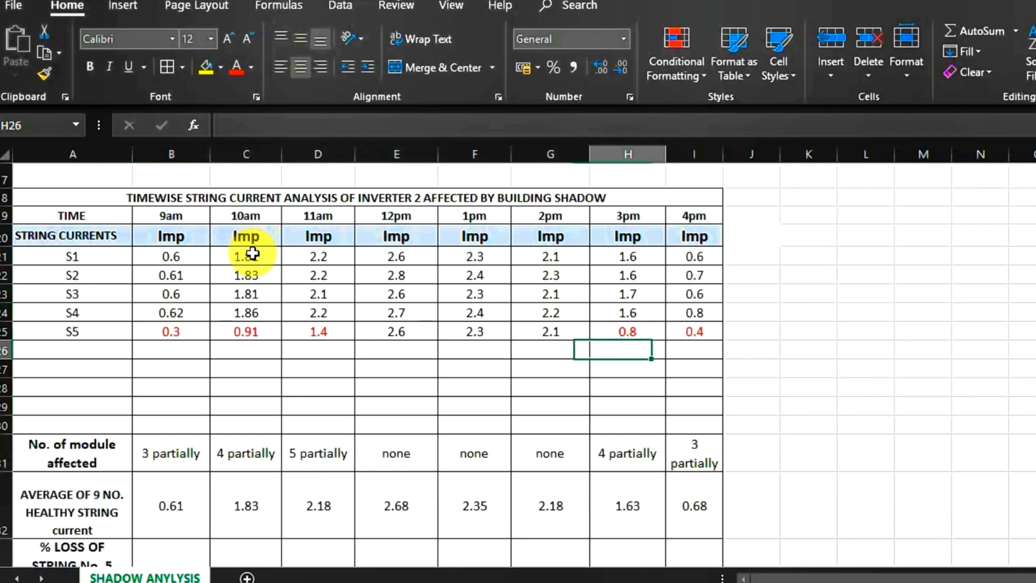
key(Right)
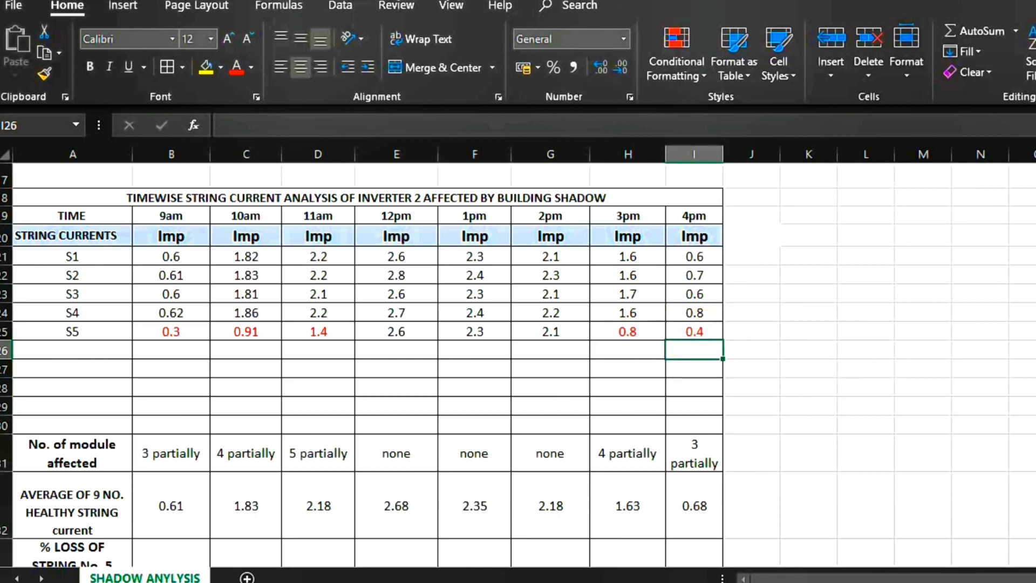
- Review the number of modules affected at each hour from 9am to 4pm in row 31
scroll(361, 365, down, 1)
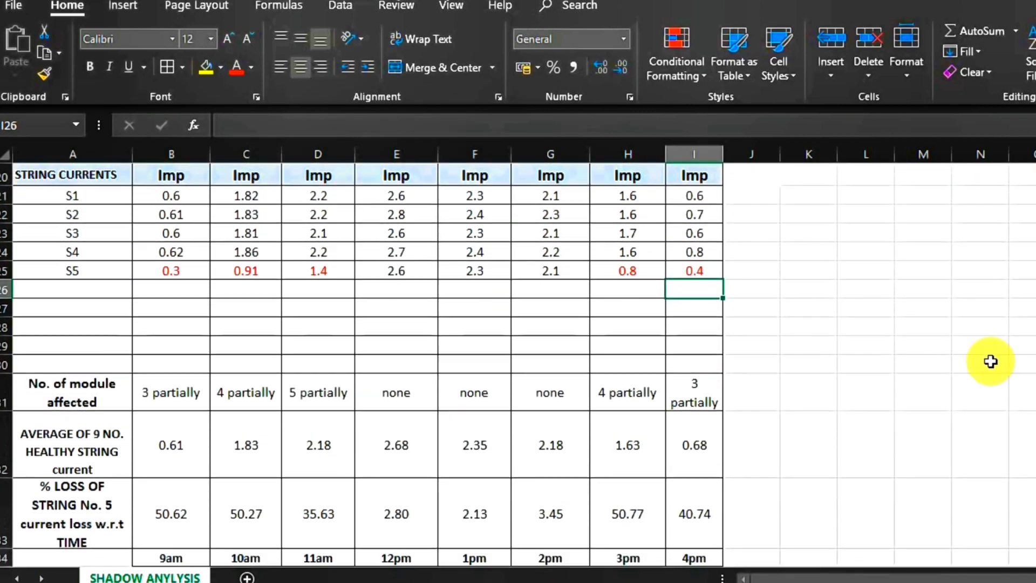
click(156, 394)
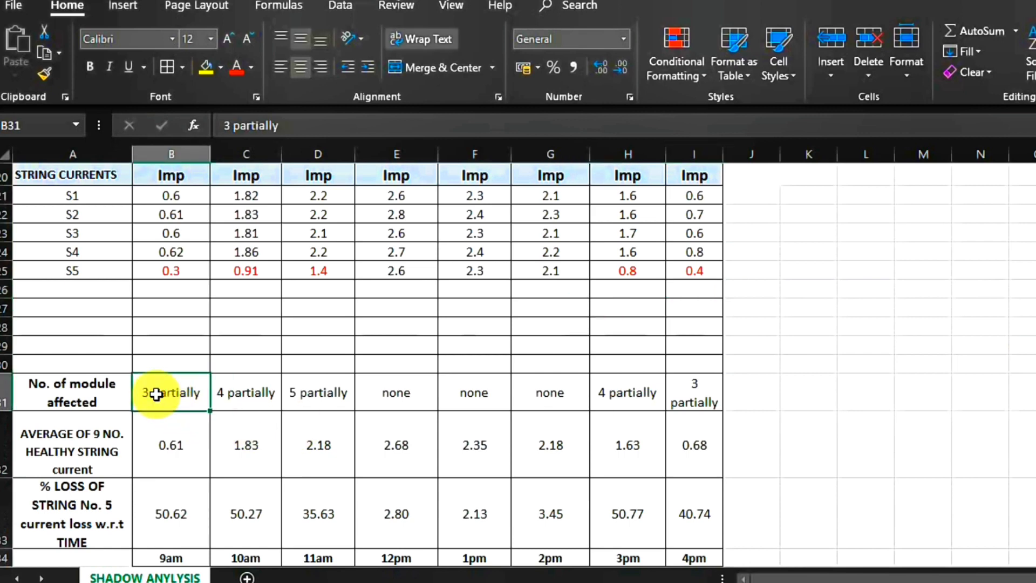
key(Right)
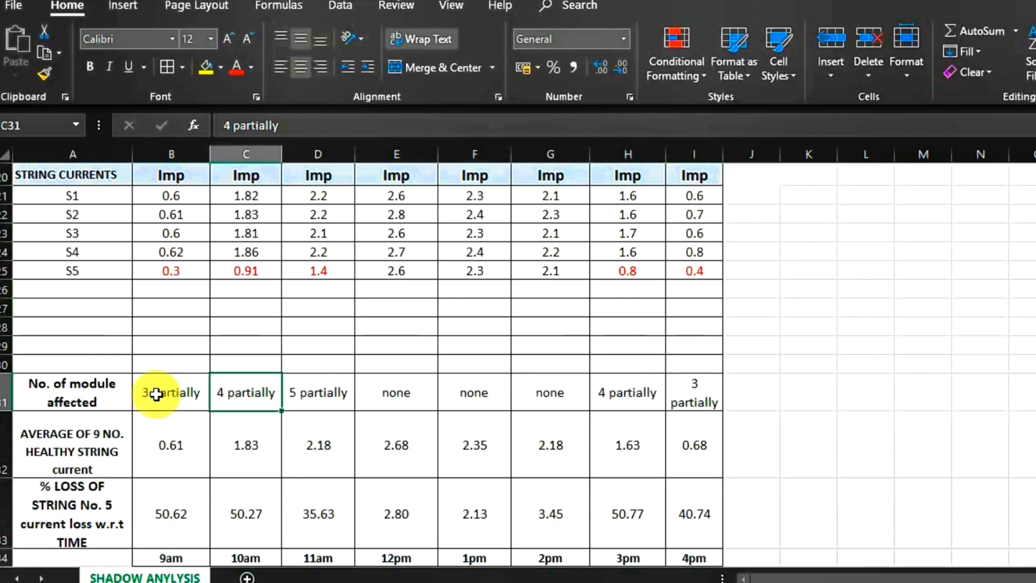
key(Right)
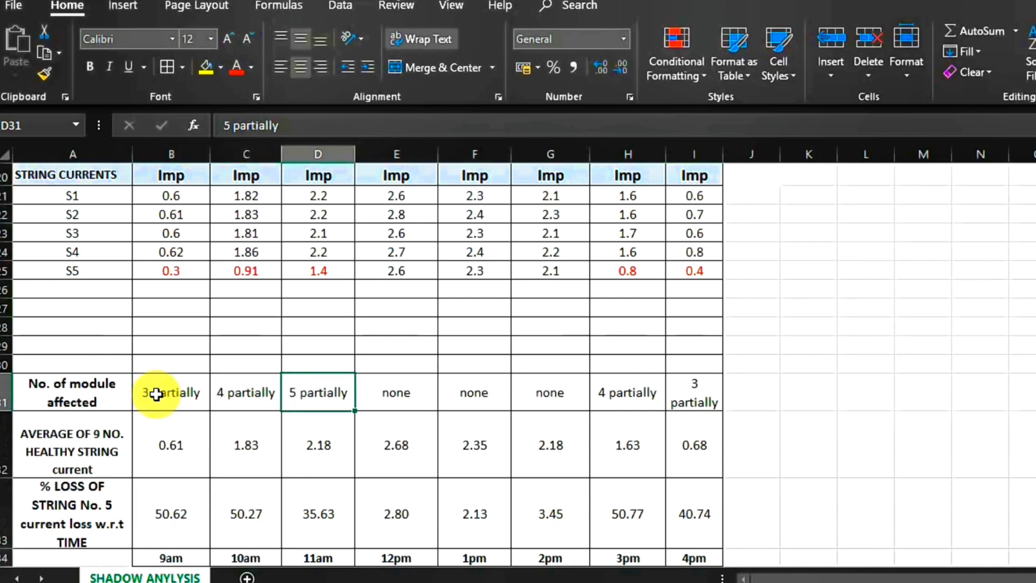
key(Right)
key(Right)
key(Left)
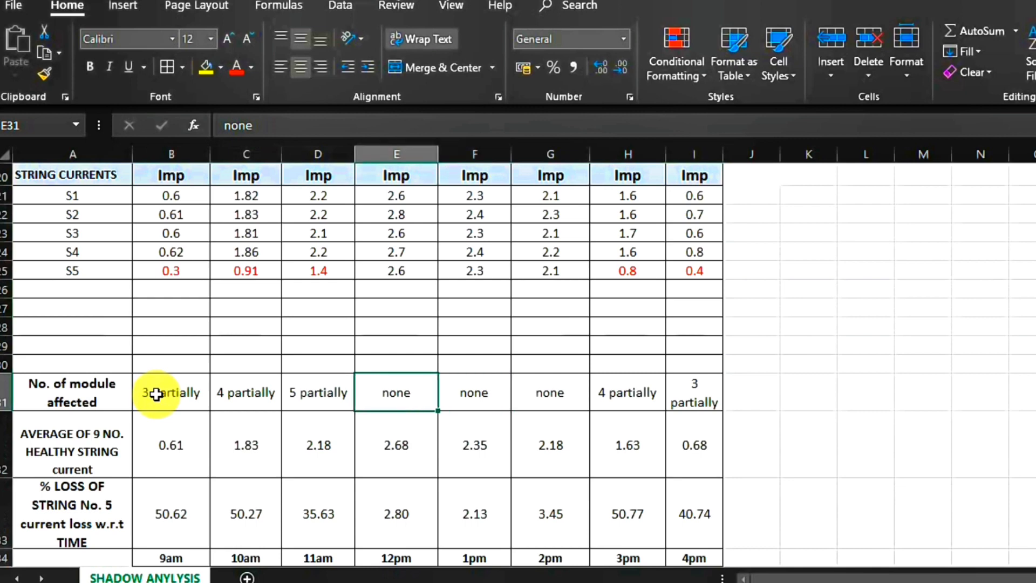
key(Right)
key(Right)
key(Right)
key(Right)
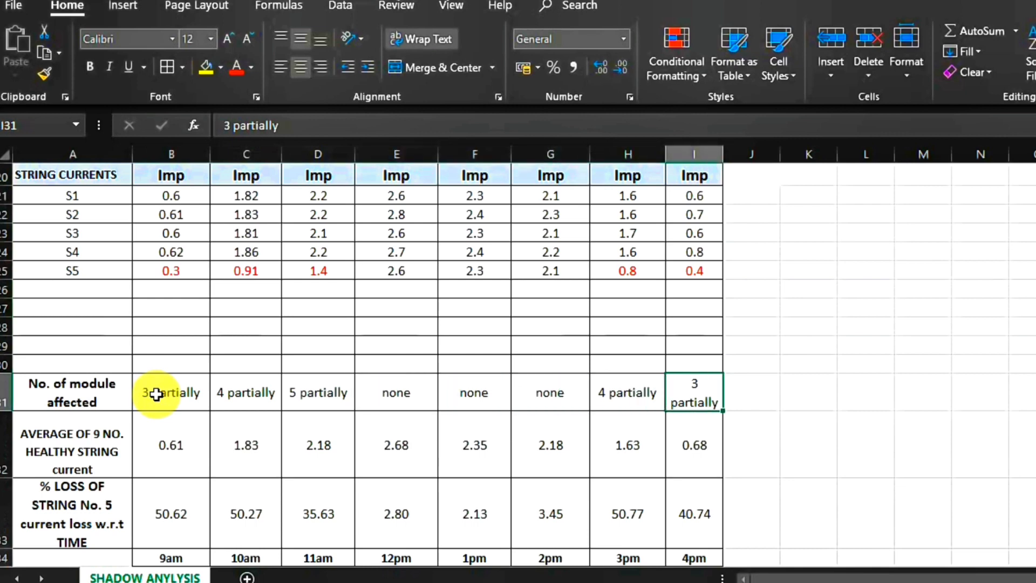
- Change the label in A32 to "AVERAGE OF 5 NO. HEALTHY STRING current"
click(129, 448)
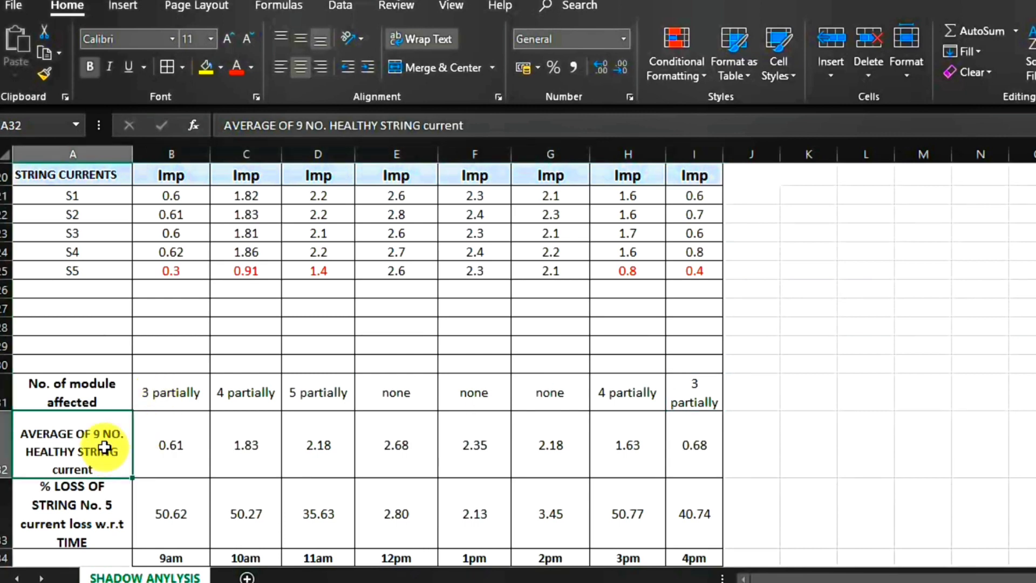
double_click(102, 436)
key(BackSpace)
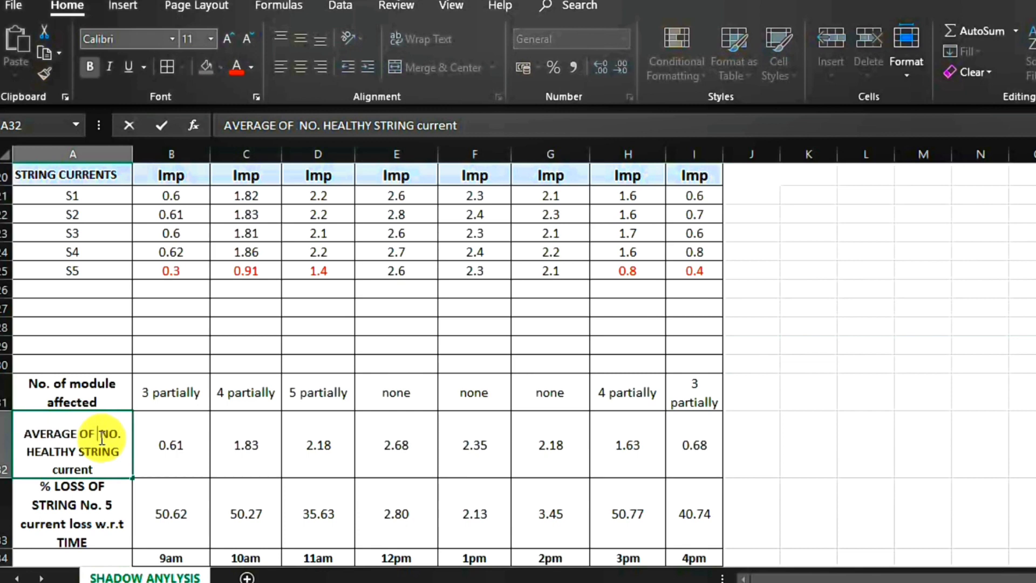
text(5)
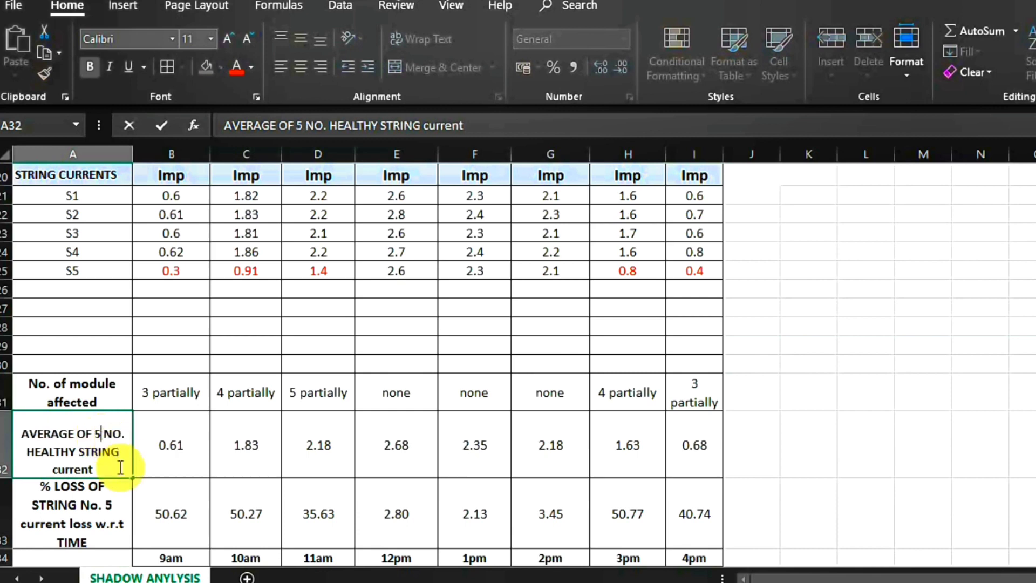
click(183, 471)
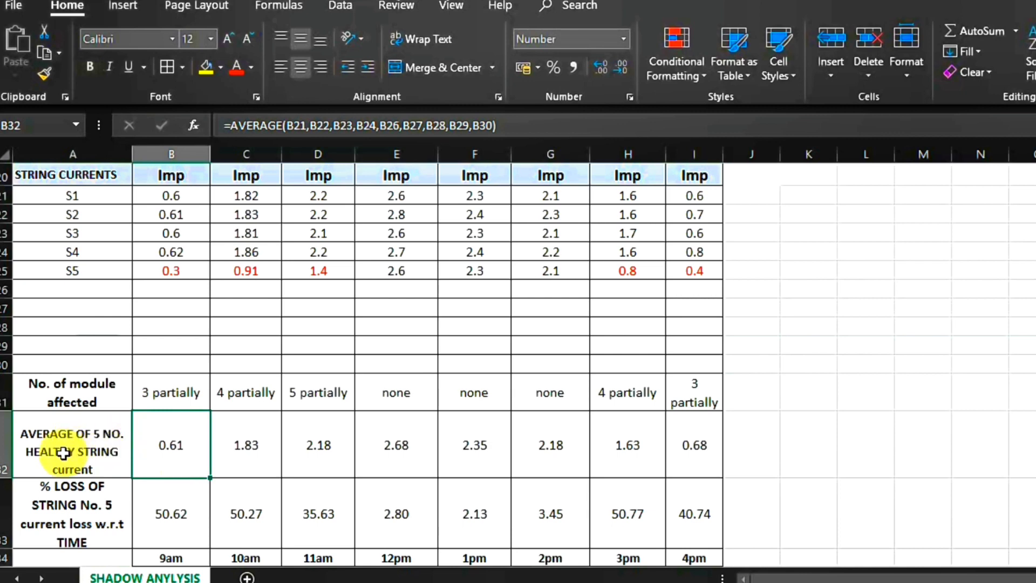
- Correct the label in A32 to "AVERAGE OF 4 NO. HEALTHY STRING current"
click(101, 436)
double_click(100, 436)
key(BackSpace)
text(4)
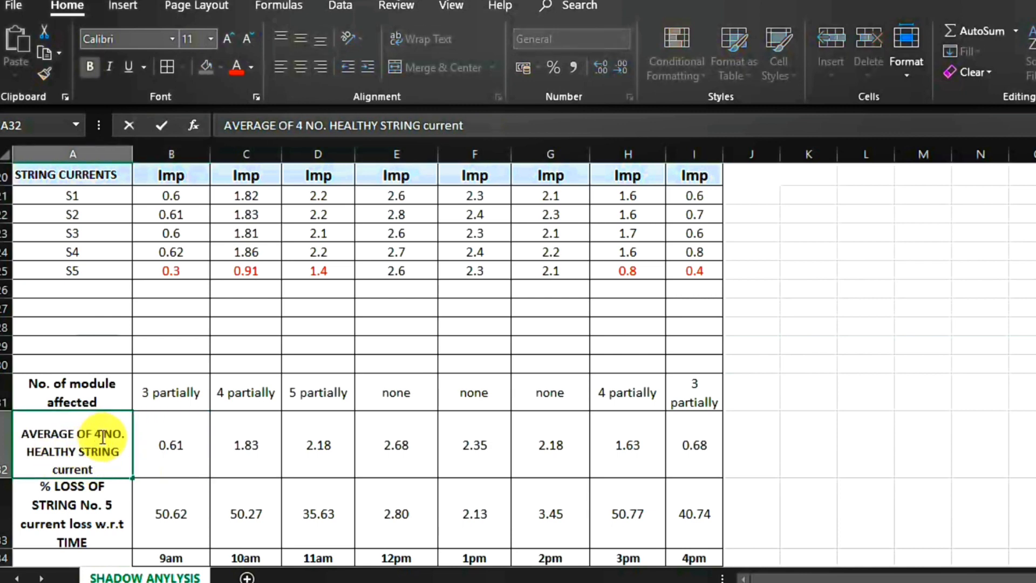
click(173, 431)
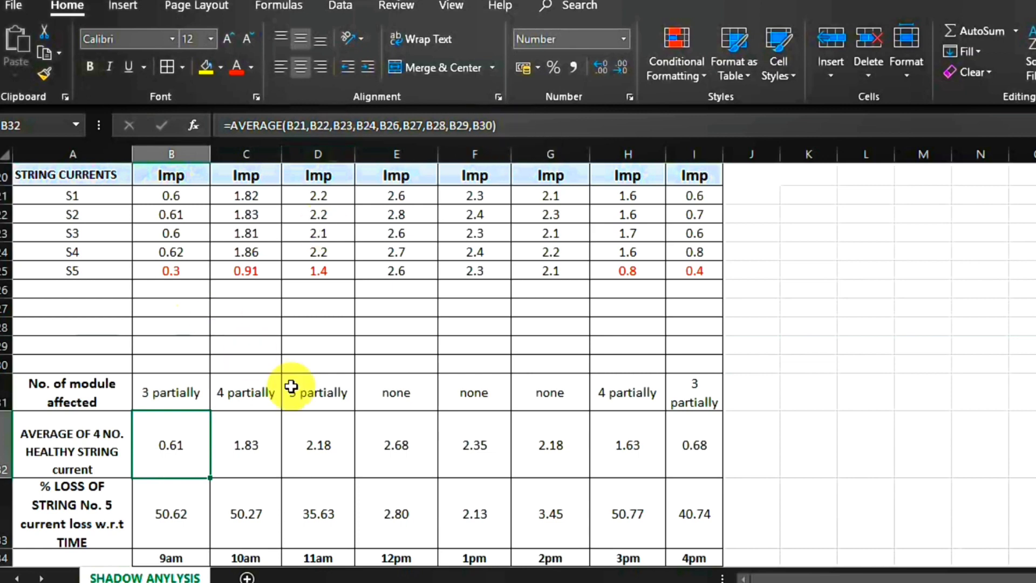
- Review the row 33 label and the 9am percentage-loss formula for string 5 in B33
click(79, 523)
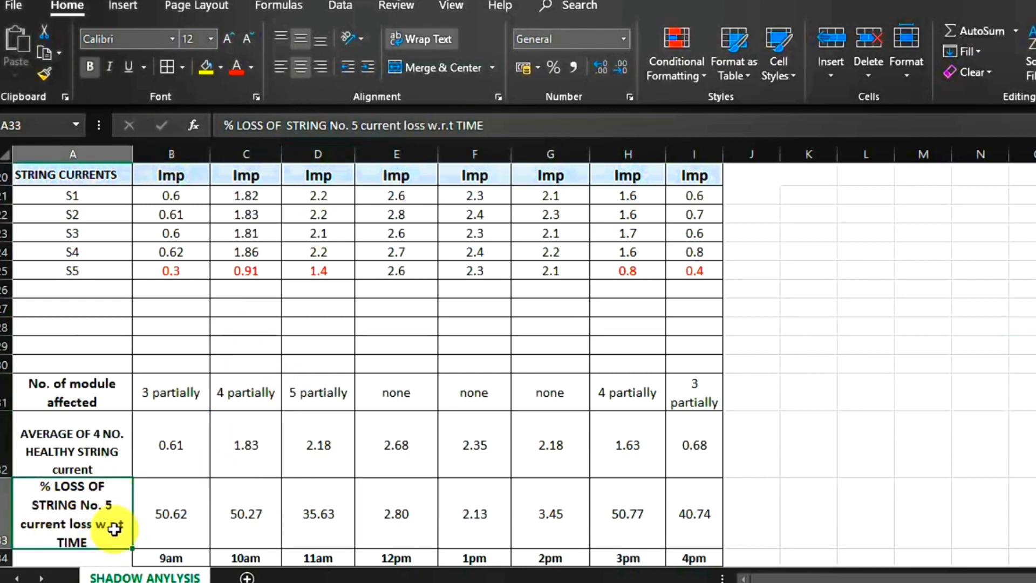
click(155, 519)
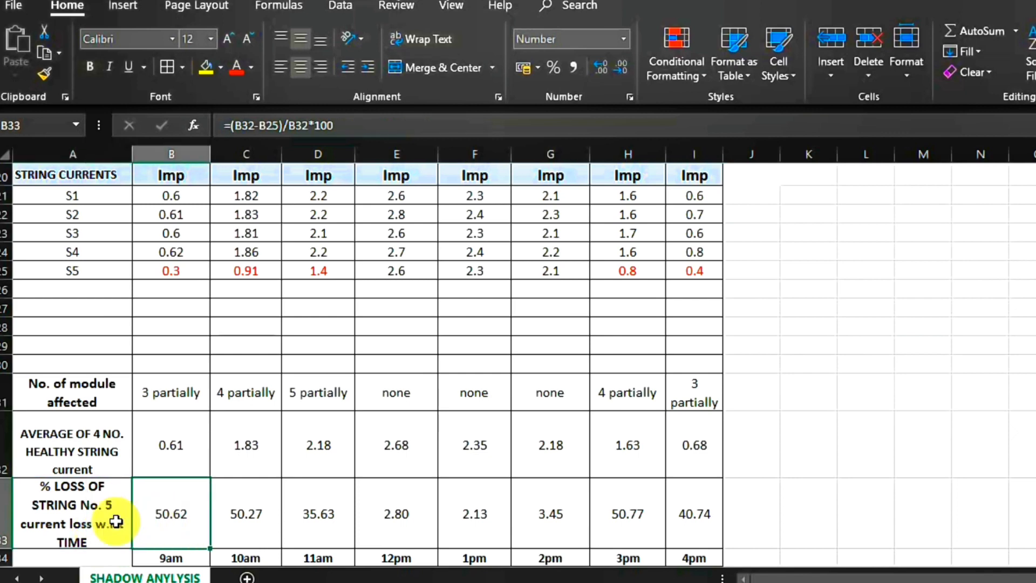
click(80, 521)
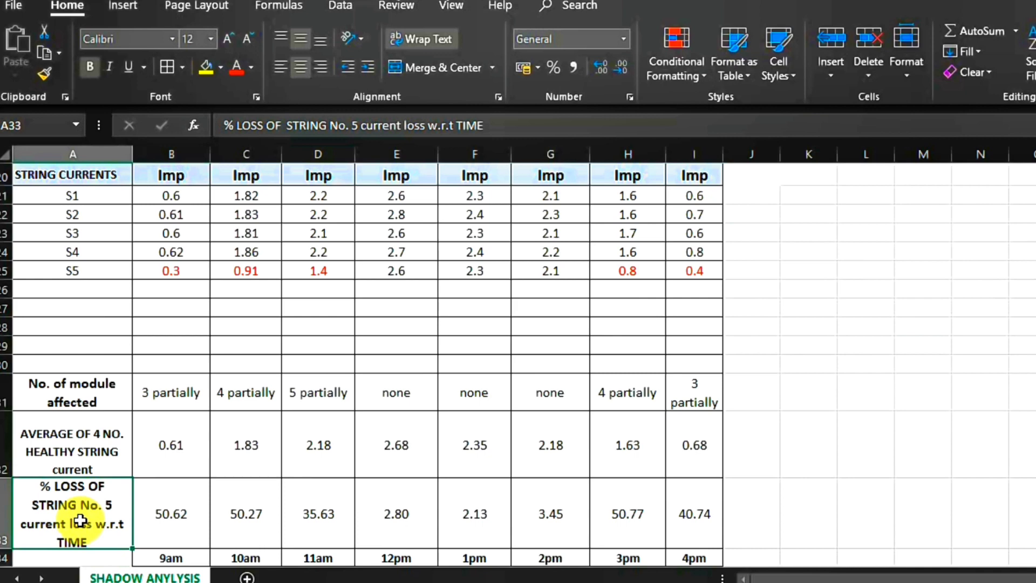
click(160, 513)
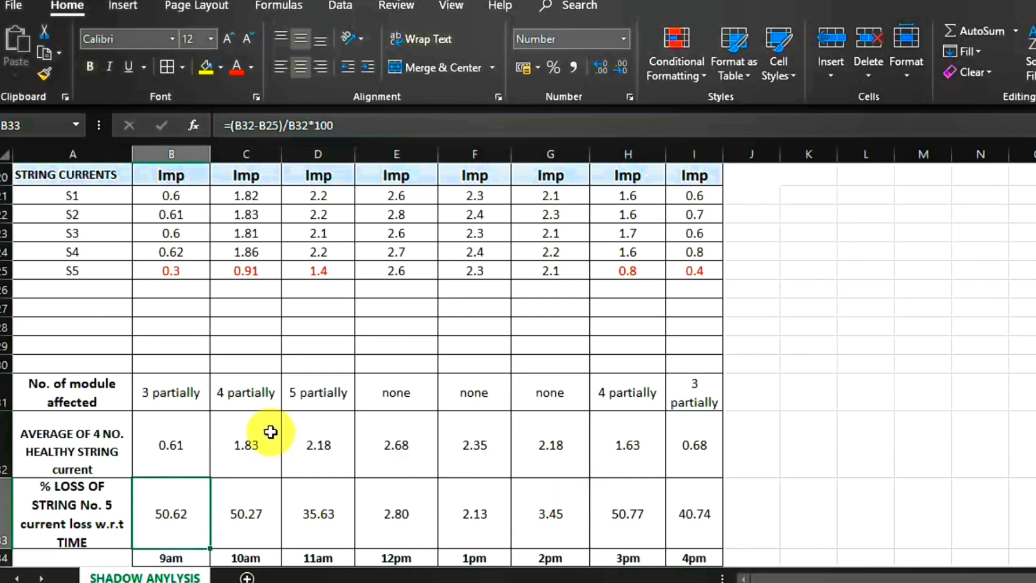
- Set the S4 current at 9am in B24 to 0.68
click(192, 253)
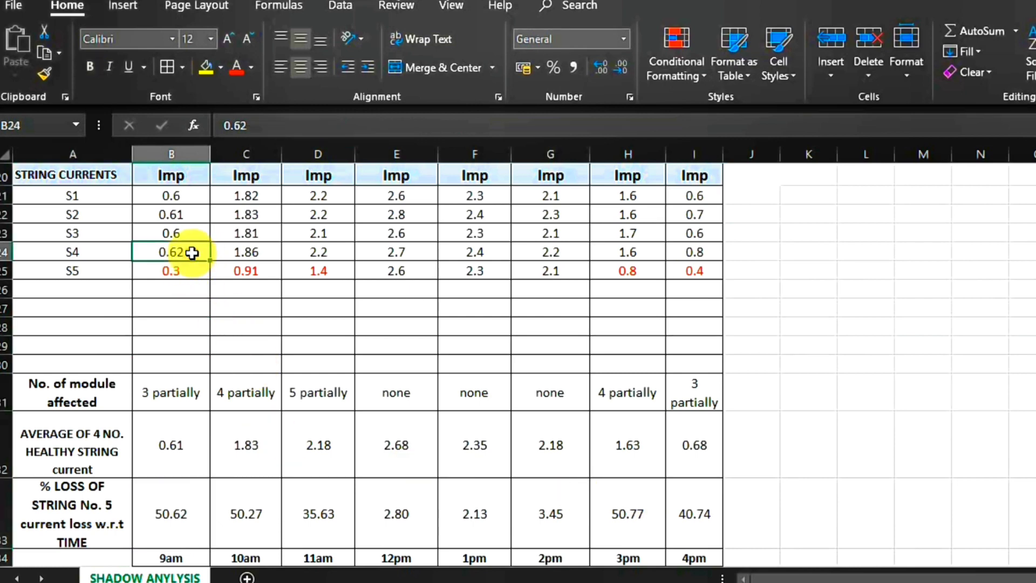
double_click(189, 252)
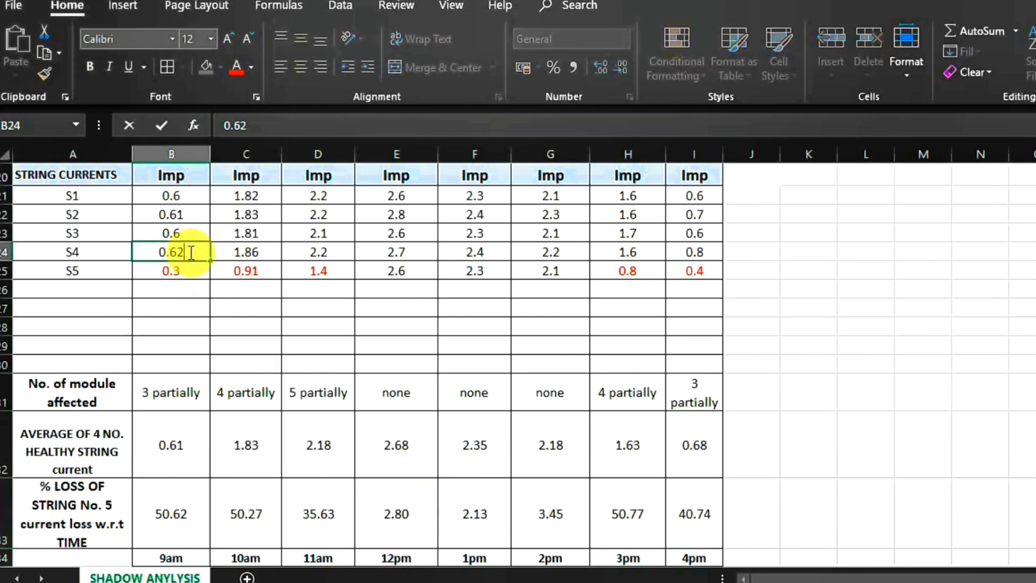
key(BackSpace)
text(8)
click(311, 304)
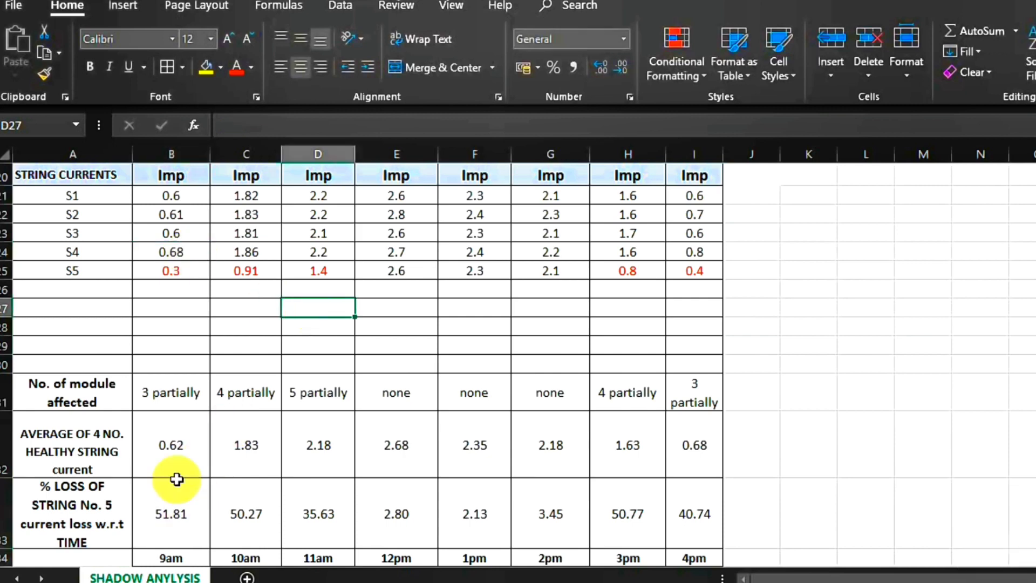
- Change the S4 current at 9am in B24 to 0.63
click(192, 252)
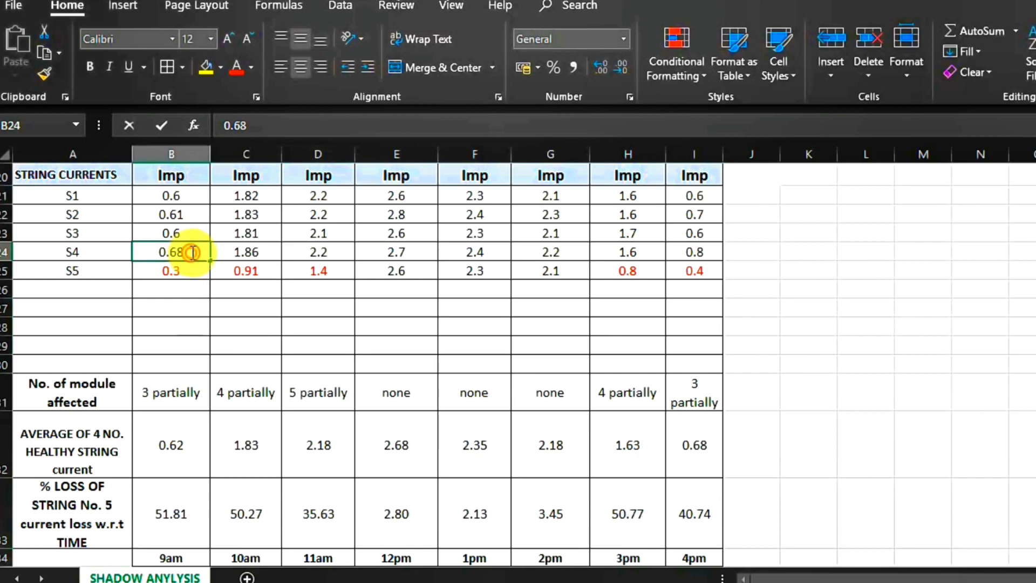
double_click(192, 252)
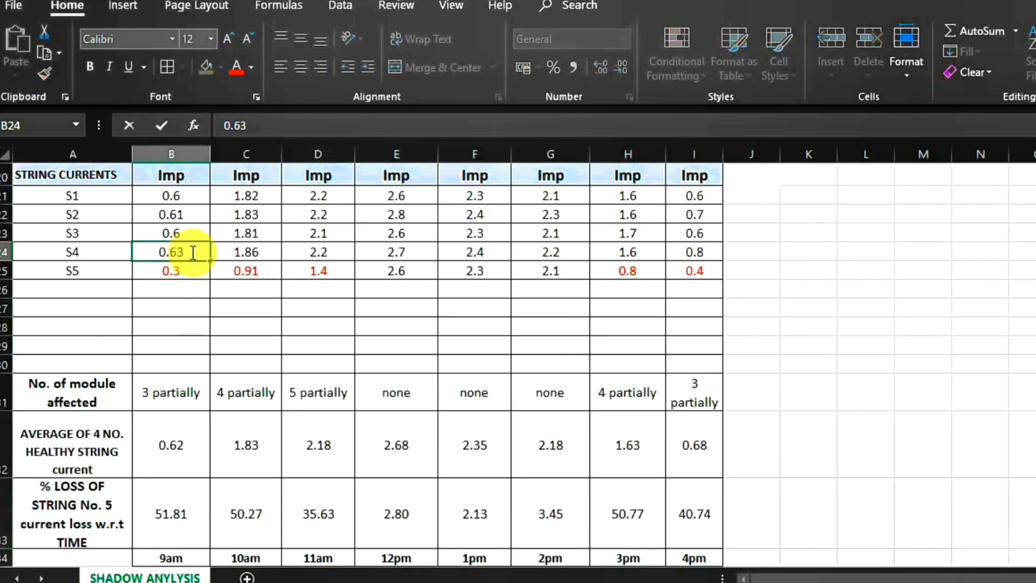
click(340, 331)
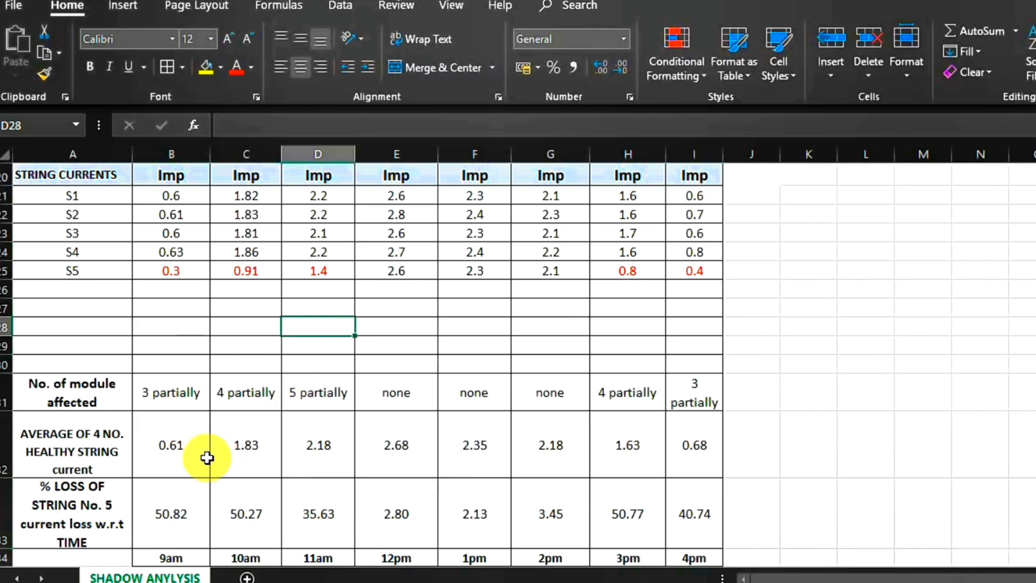
- Highlight the healthy-string average and percentage-loss values from 9am to 4pm (B32:I33) with a yellow fill
click(154, 454)
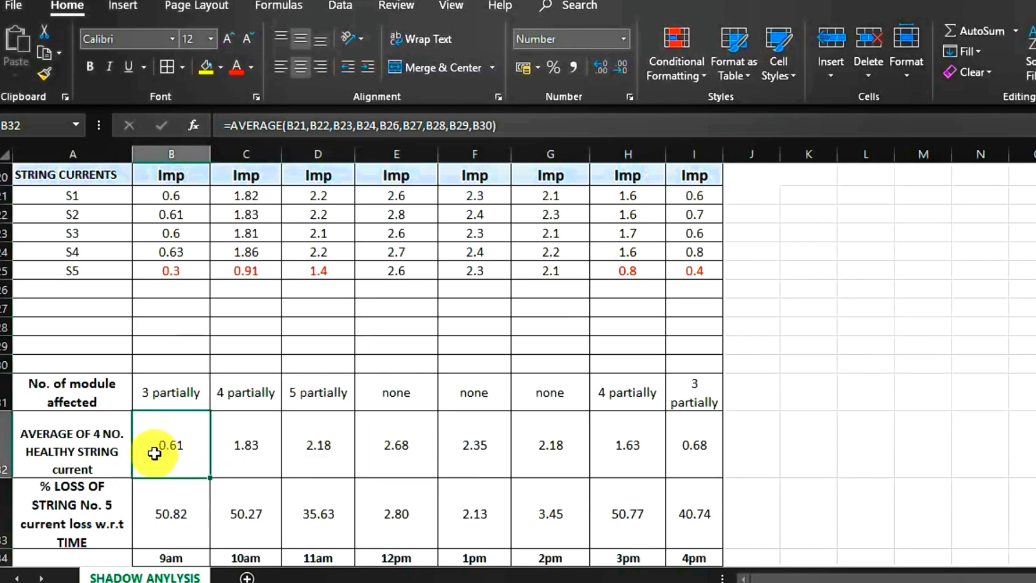
key(shift+Right)
key(shift+Right)
key(shift+Right)
key(shift+Right)
key(shift+Right)
key(shift+Right)
key(shift+Right)
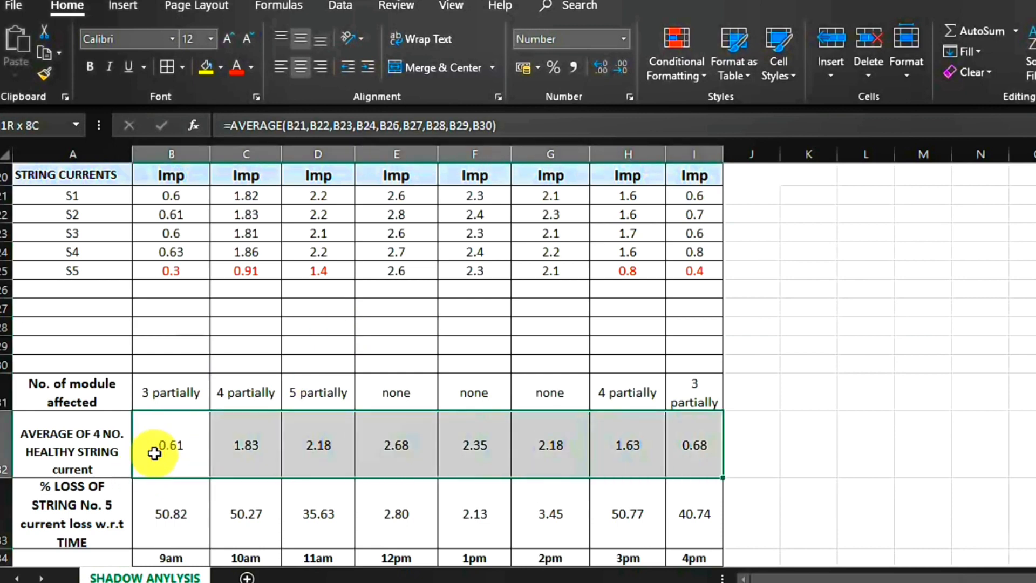
key(shift+Down)
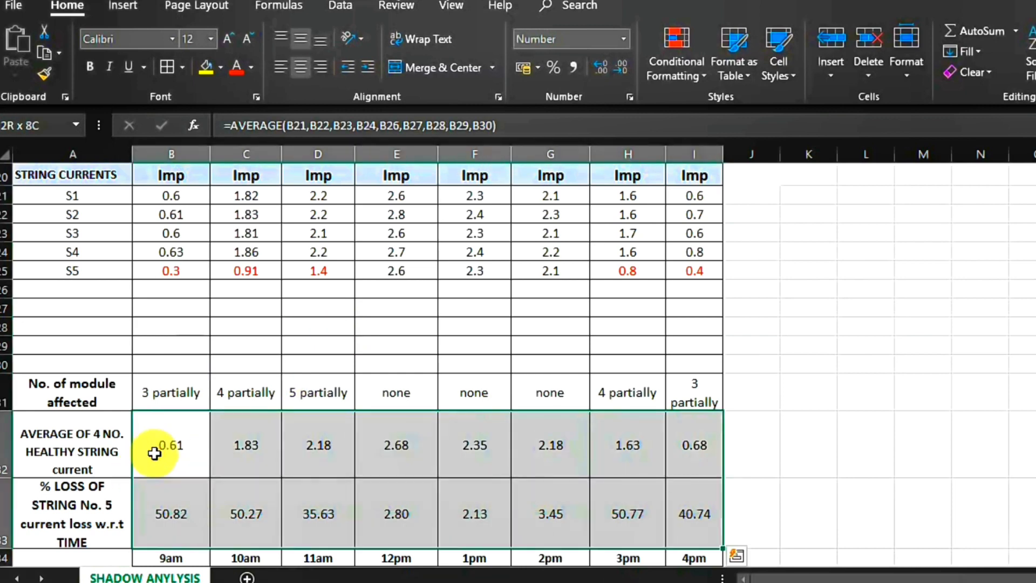
click(205, 71)
click(248, 253)
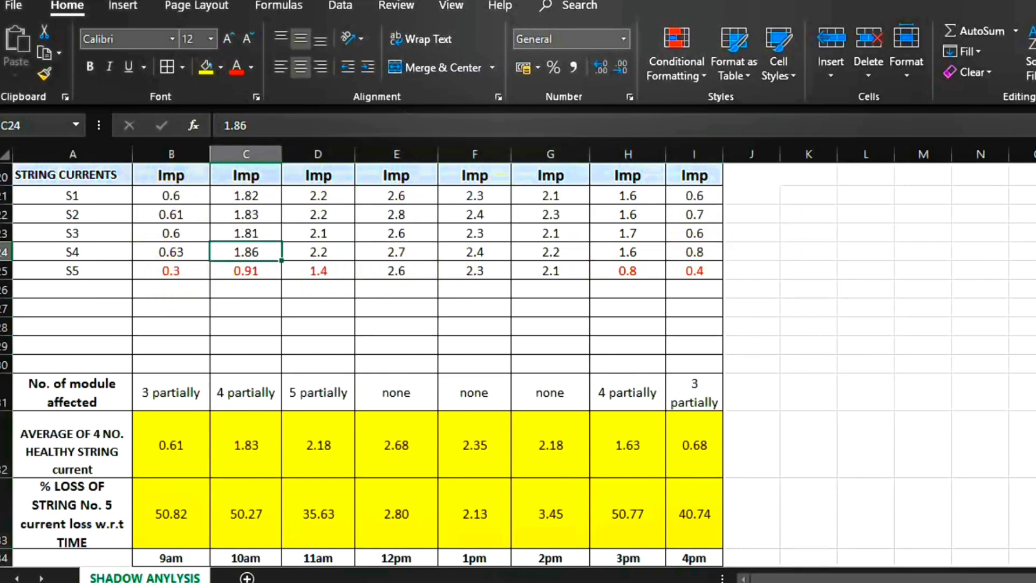
- Examine the string 5 percentage-loss charts and compare the S1 and S5 curves in the CURRENT chart
scroll(222, 417, down, 2)
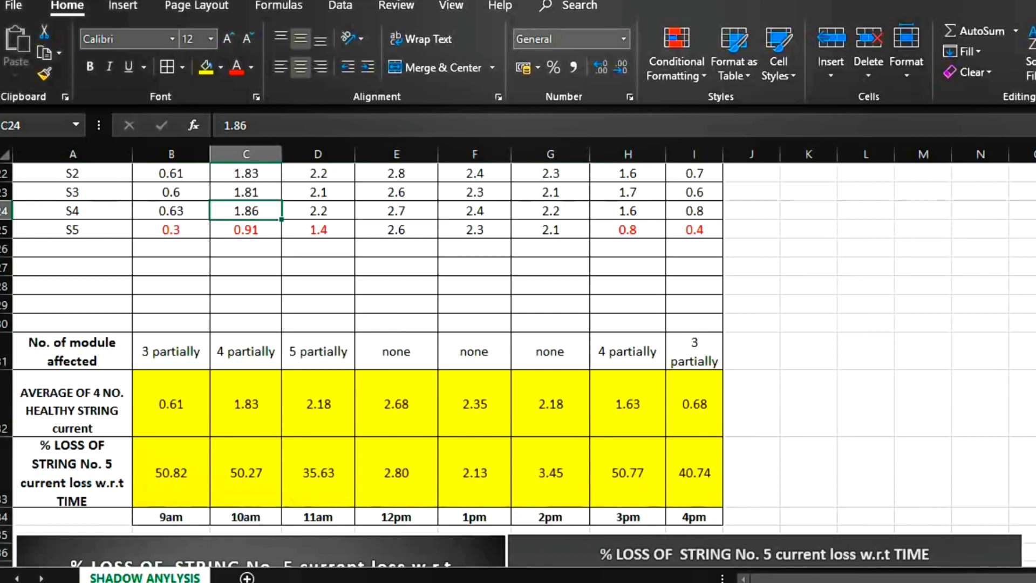
scroll(518, 367, down, 5)
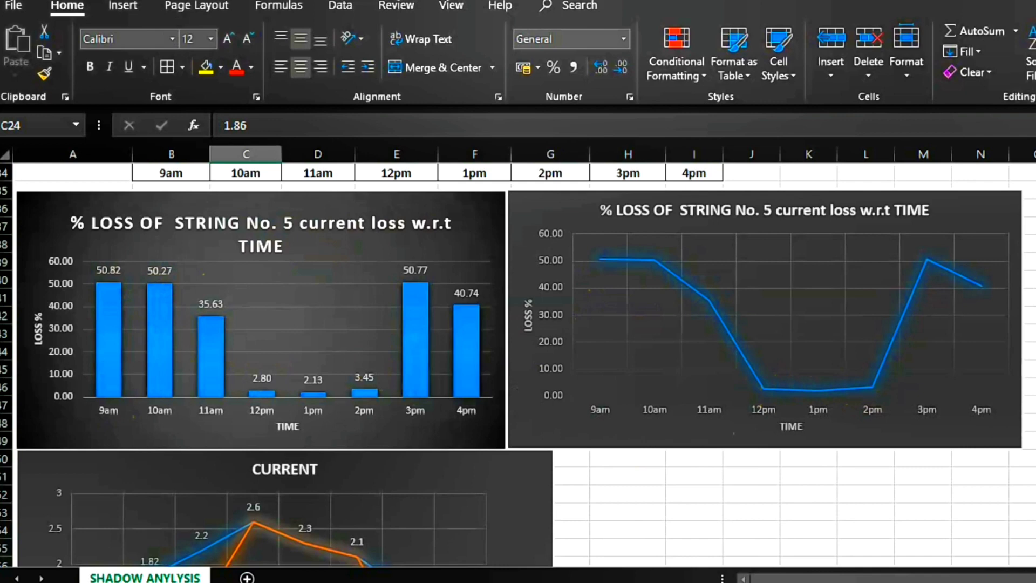
scroll(589, 289, down, 4)
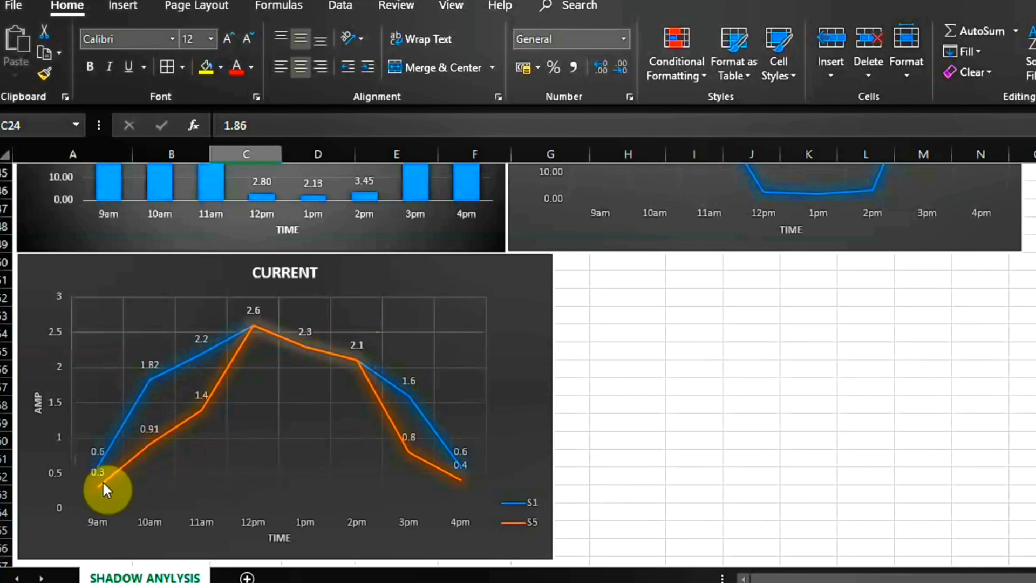
mouse_move(102, 484)
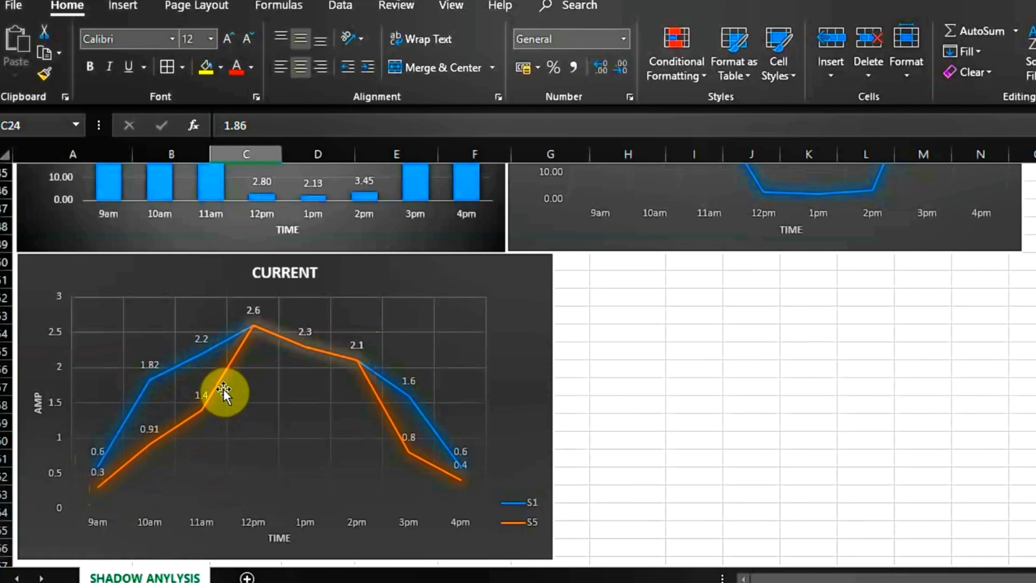
mouse_move(253, 328)
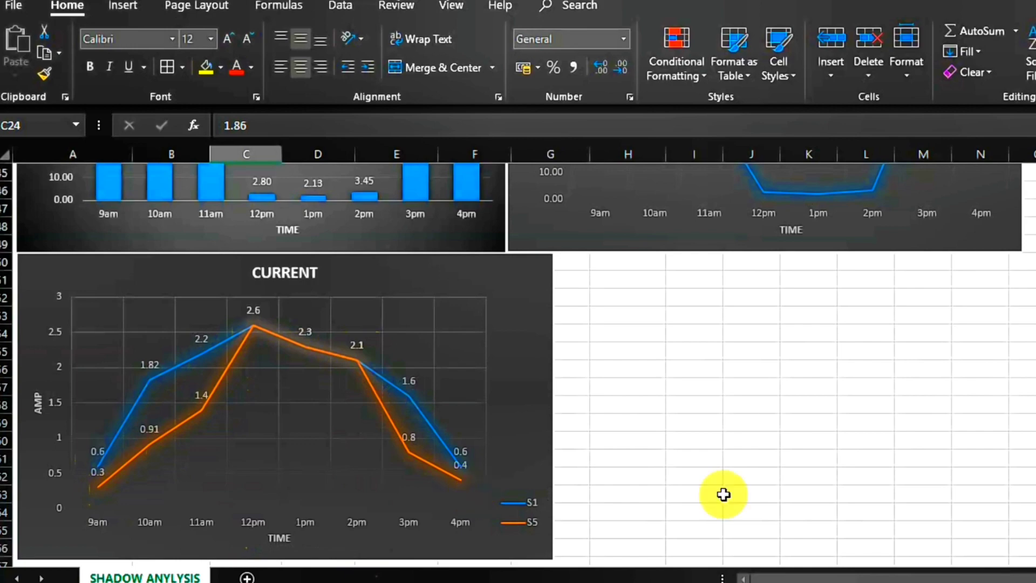
- Review the whole Shadow Analysis sheet, from the inverter string tables at its start back down to the charts
scroll(518, 365, up, 3)
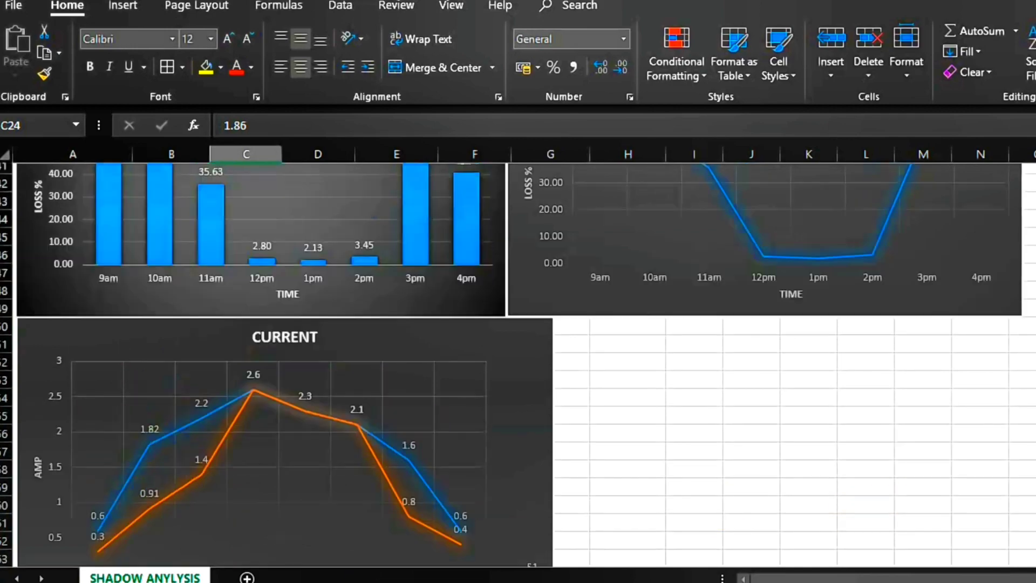
scroll(518, 365, up, 5)
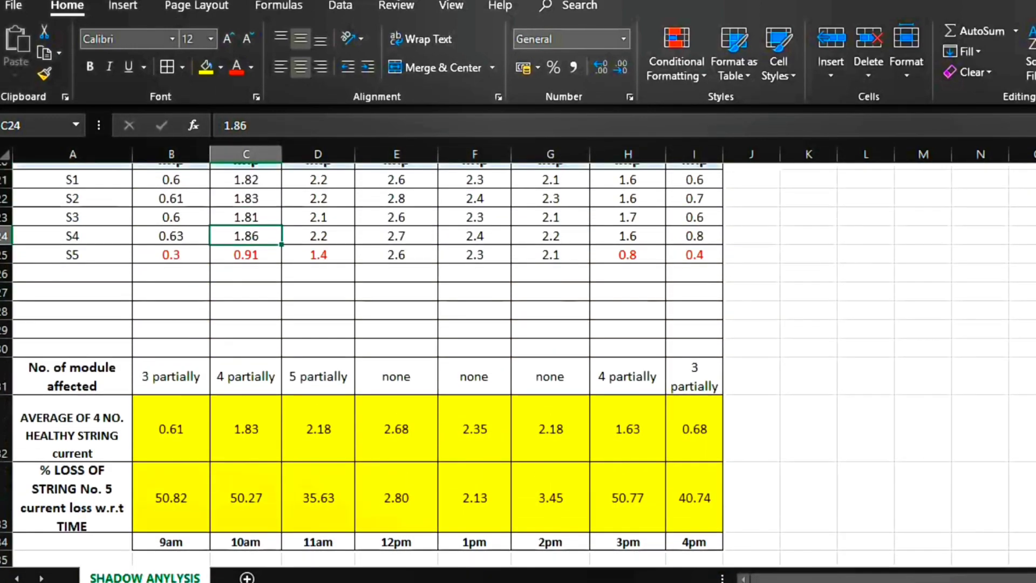
scroll(518, 365, up, 5)
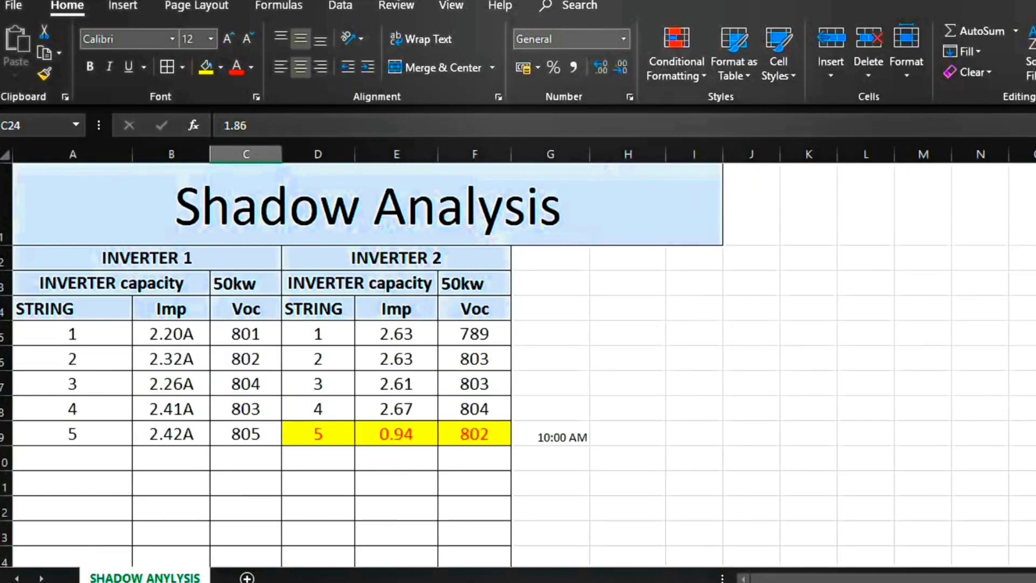
scroll(518, 364, down, 1)
scroll(518, 364, up, 1)
scroll(518, 365, down, 9)
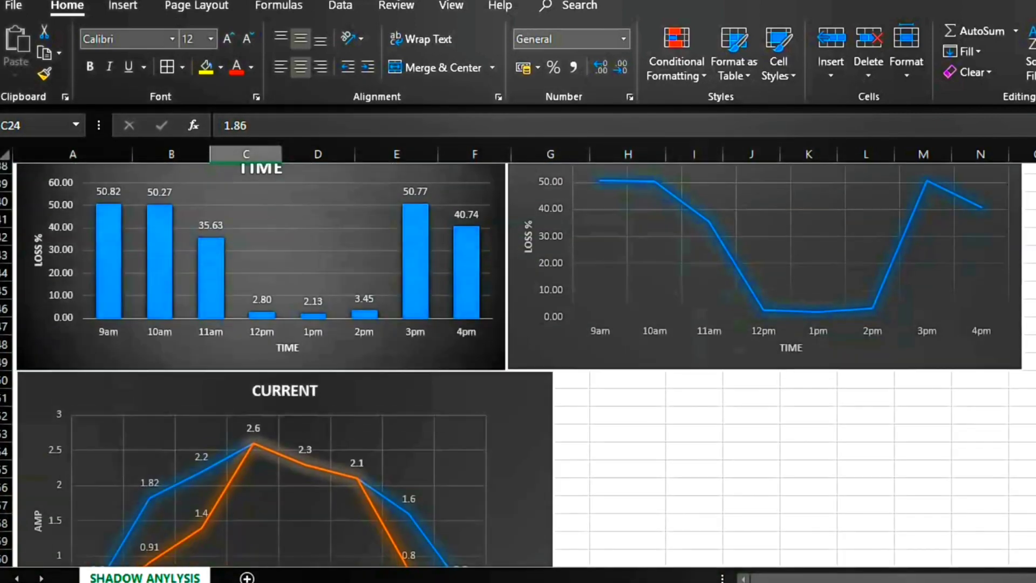
scroll(518, 365, up, 1)
scroll(518, 365, down, 1)
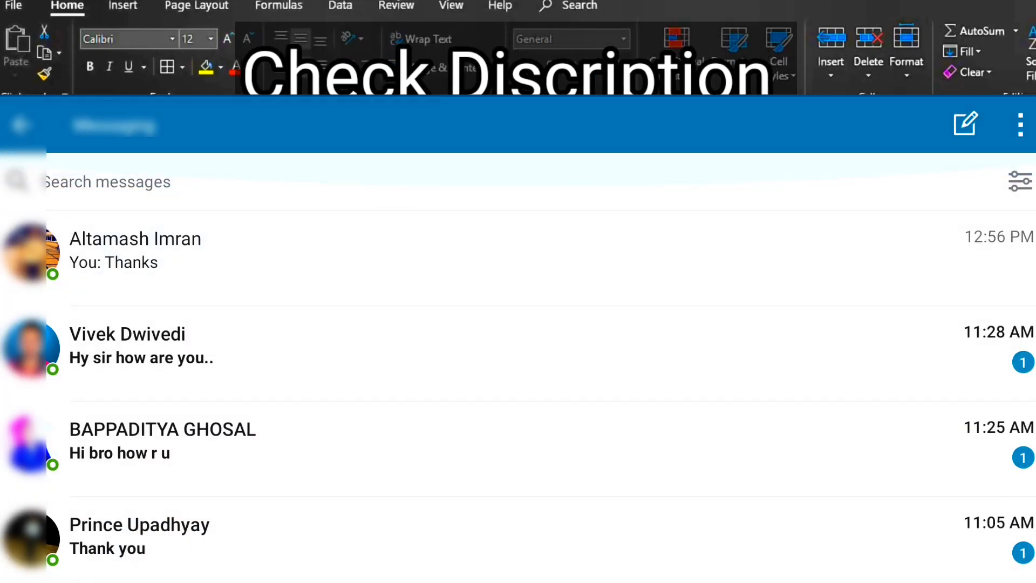
- Open the most recent conversation in the messaging app and read the exchange about sharing the Excel calculation sheets
click(545, 244)
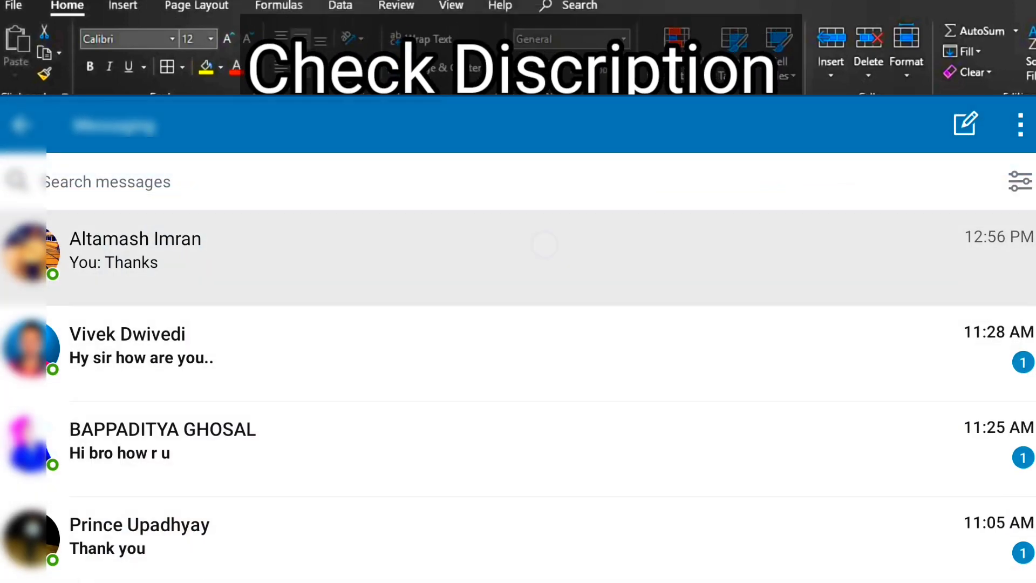
scroll(757, 402, up, 10)
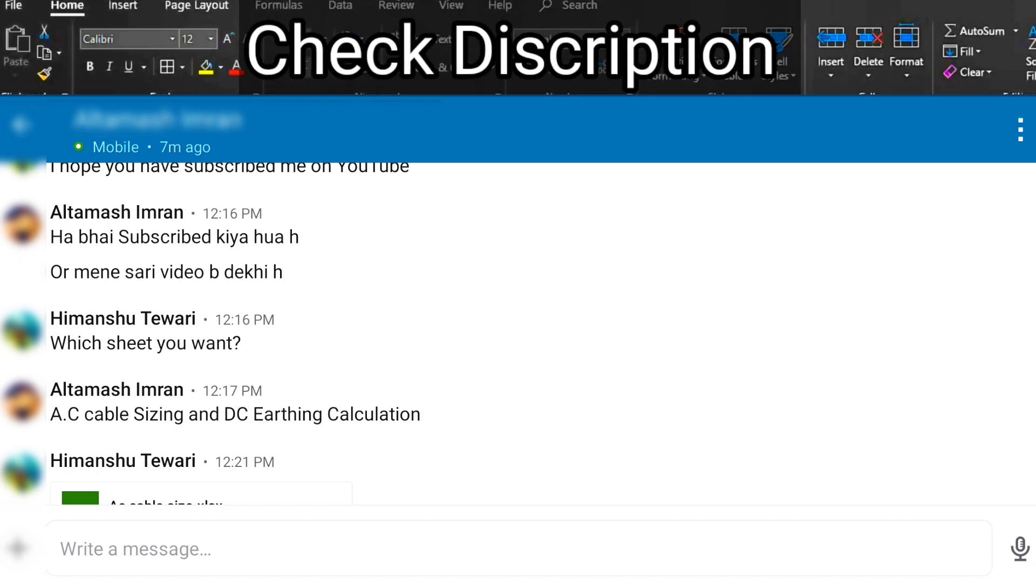
scroll(913, 337, up, 3)
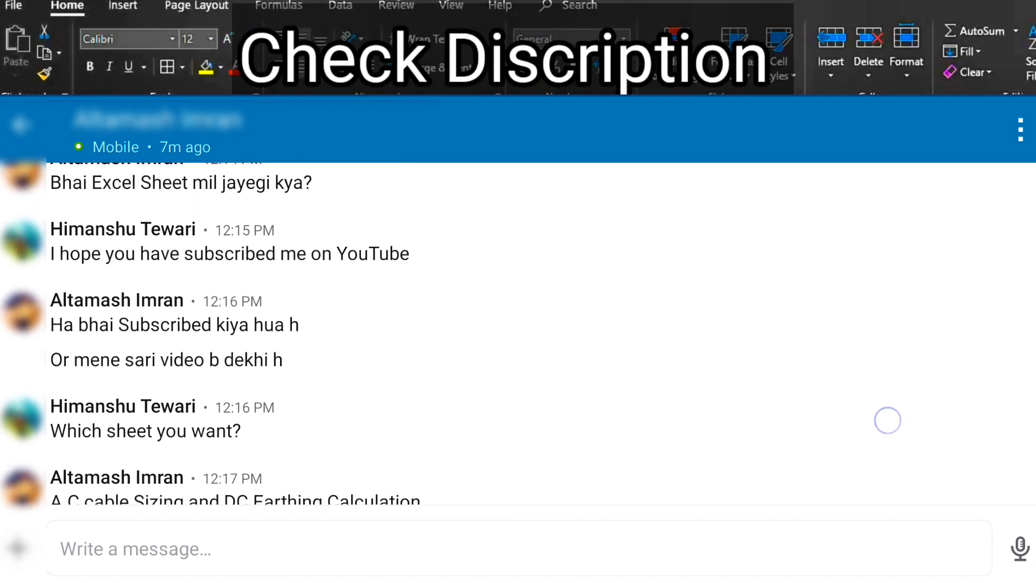
scroll(887, 420, down, 3)
scroll(895, 354, down, 3)
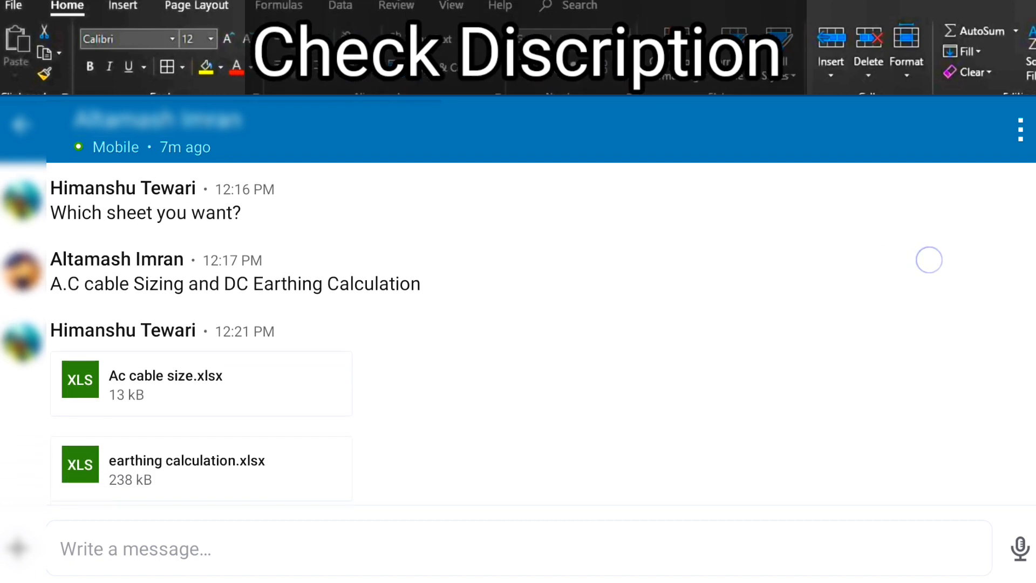
scroll(929, 260, down, 3)
scroll(913, 300, down, 3)
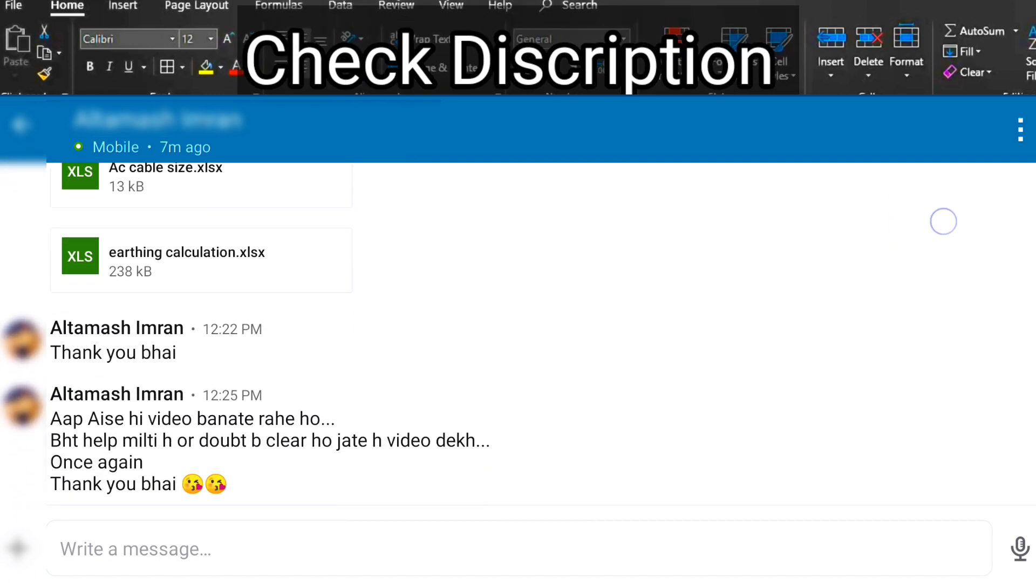
scroll(943, 221, down, 1)
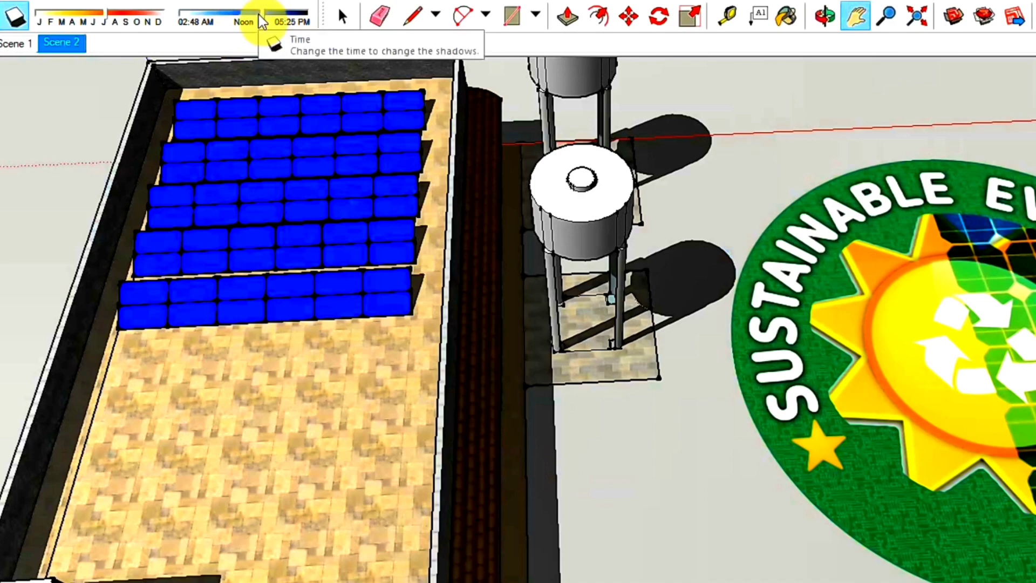
- In the SketchUp rooftop model, move the shadow time further into the afternoon
drag(265, 16, 278, 47)
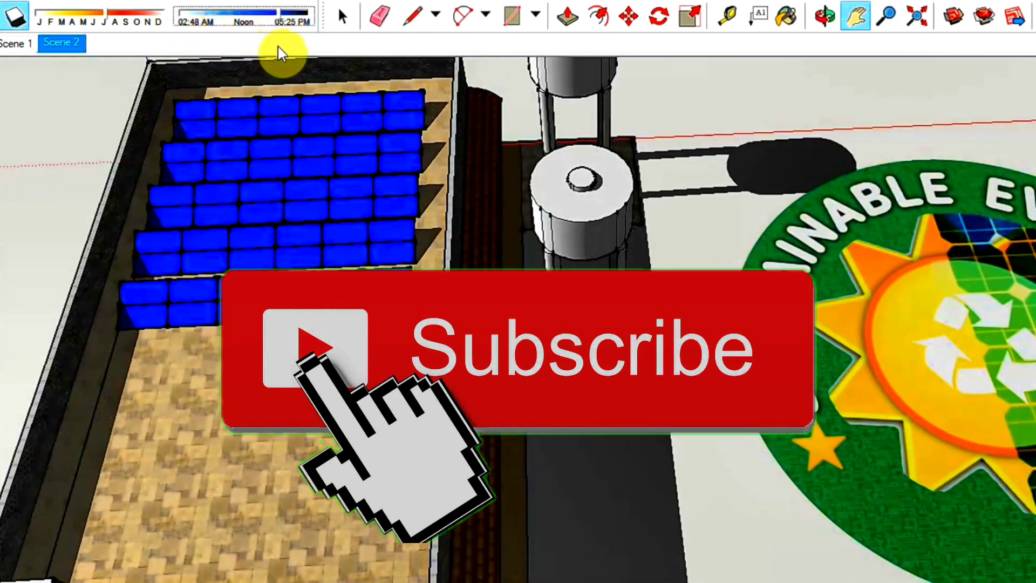